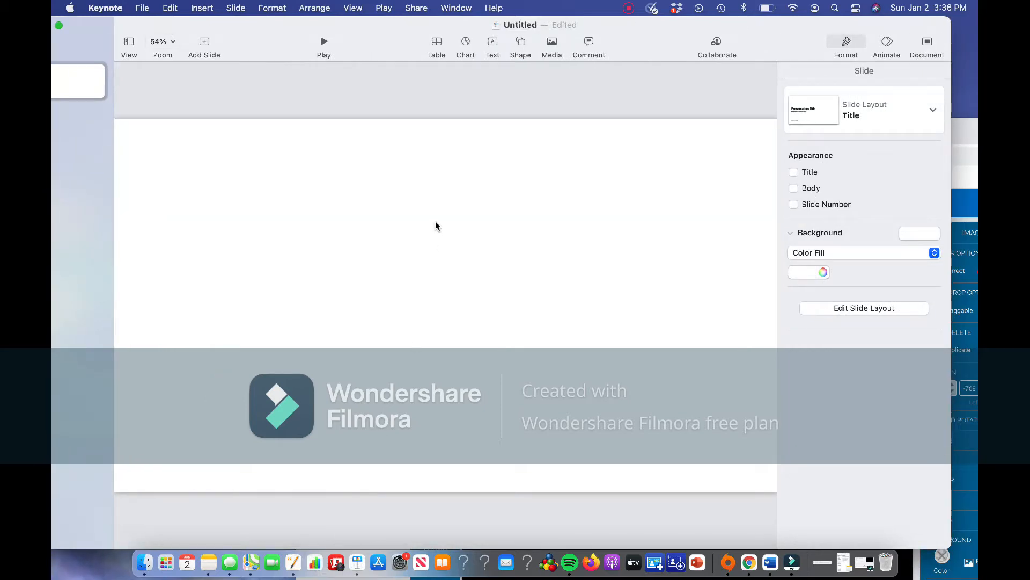
# Step: Switch to Chrome and look through the Google image results for flashlight clipart
pyautogui.moveTo(414, 38)
pyautogui.mouseDown()
pyautogui.moveTo(485, 85)
pyautogui.moveTo(456, 156)
pyautogui.moveTo(417, 38)
pyautogui.mouseUp()
pyautogui.moveTo(973, 134); pyautogui.dragTo(851, 30)
pyautogui.click(349, 36)
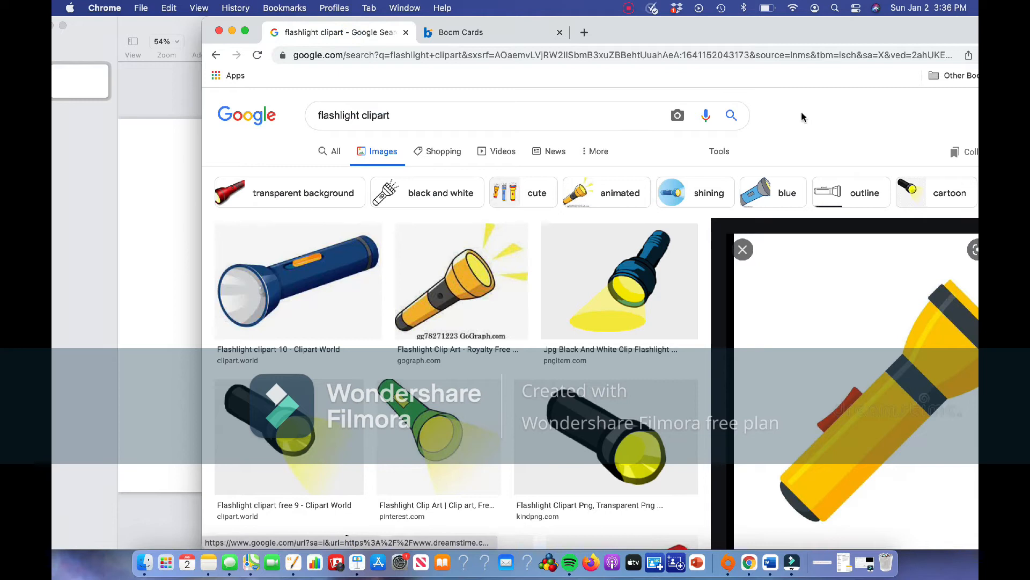
pyautogui.moveTo(751, 31); pyautogui.dragTo(683, 31)
pyautogui.scroll(-3, 639, 359)
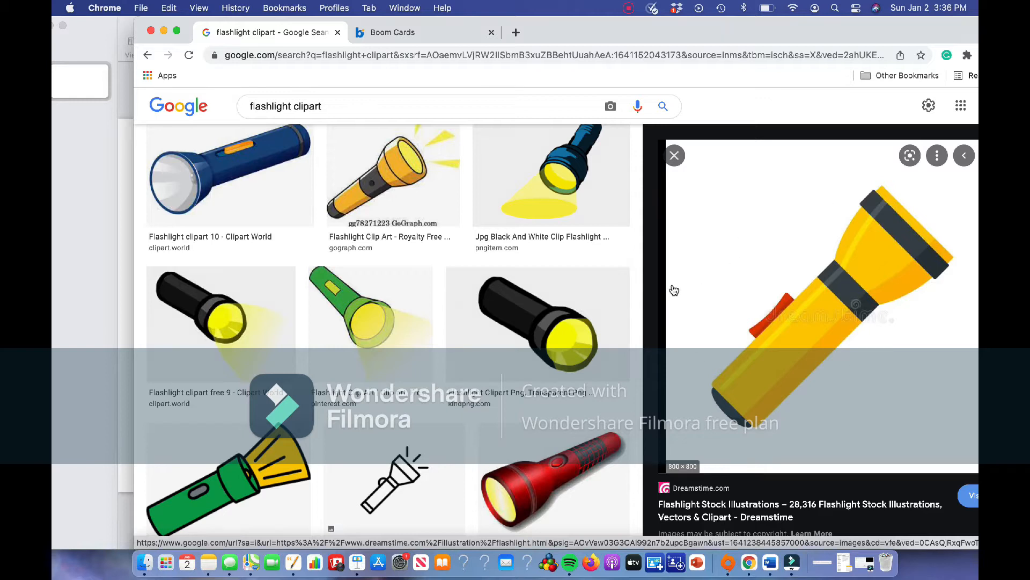
pyautogui.scroll(3, 502, 223)
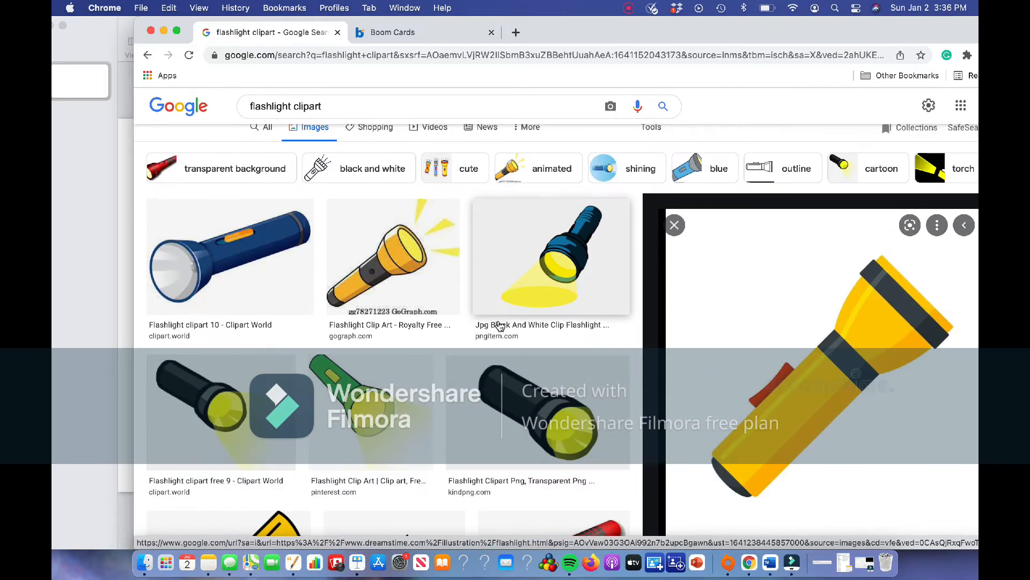
pyautogui.scroll(-5, 499, 326)
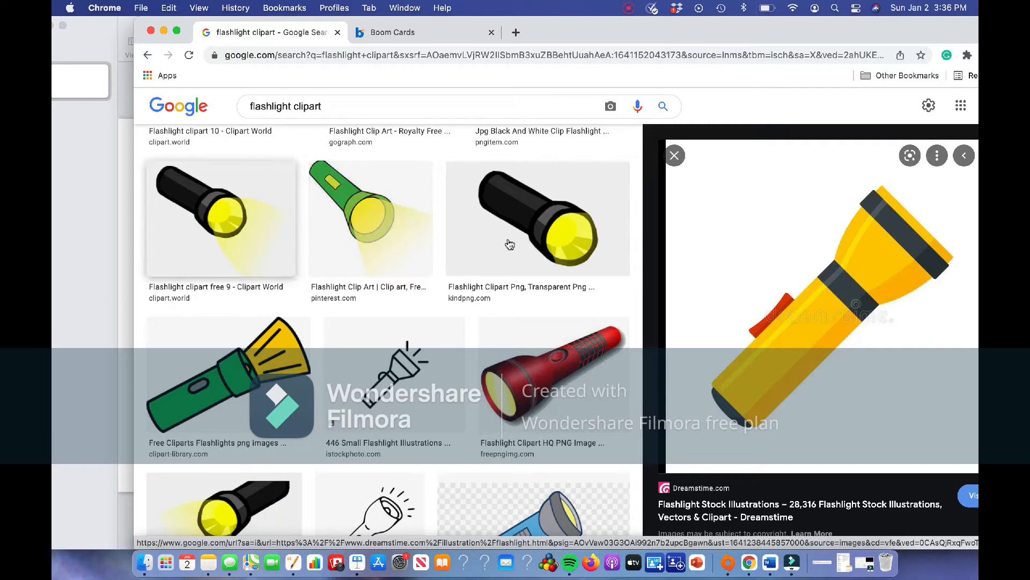
pyautogui.scroll(-3, 539, 337)
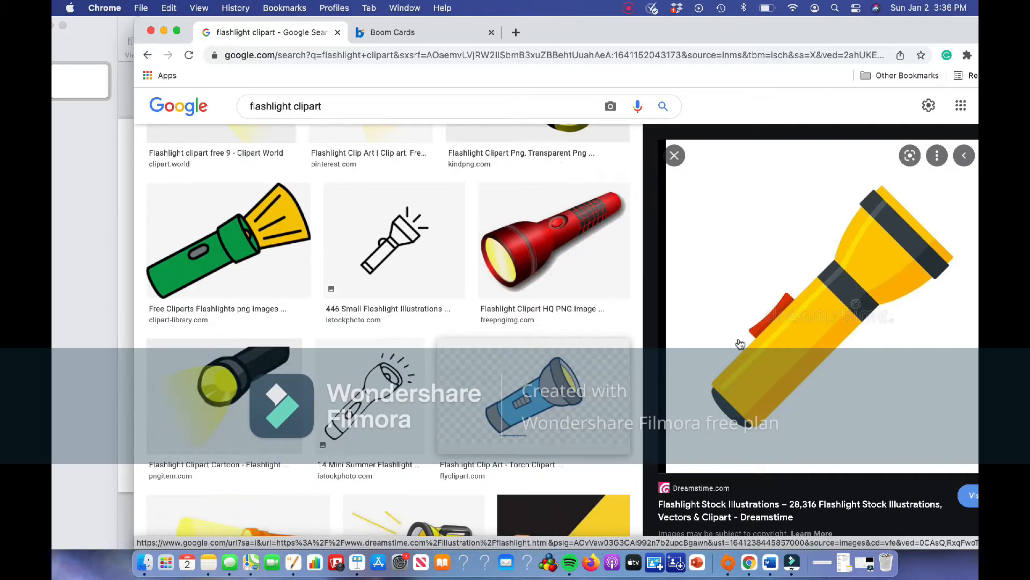
pyautogui.scroll(-8, 746, 370)
pyautogui.scroll(10, 544, 414)
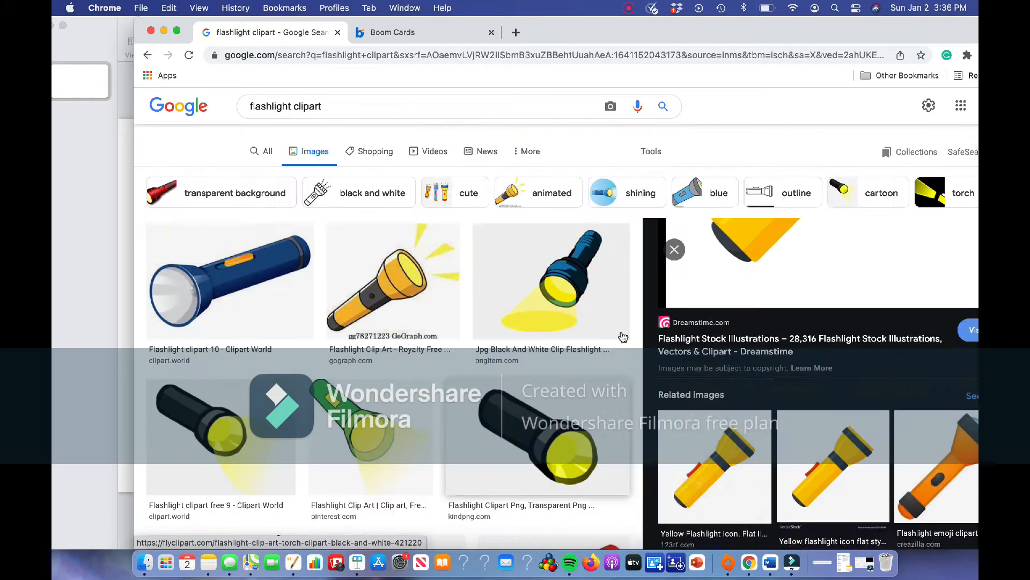
pyautogui.scroll(5, 810, 359)
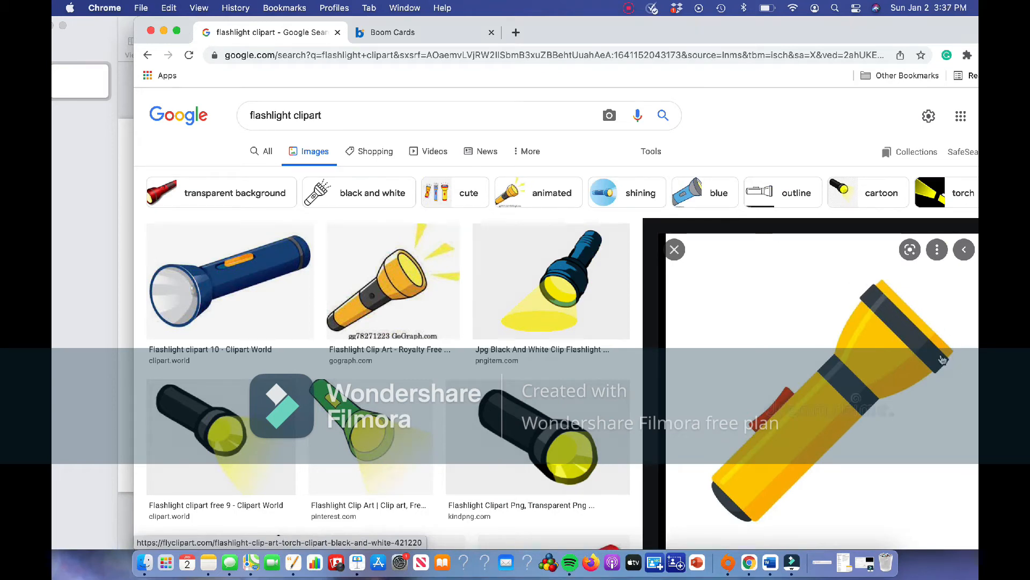
# Step: Copy the yellow flashlight image with the red switch from the enlarged Dreamstime preview
pyautogui.scroll(-2, 833, 412)
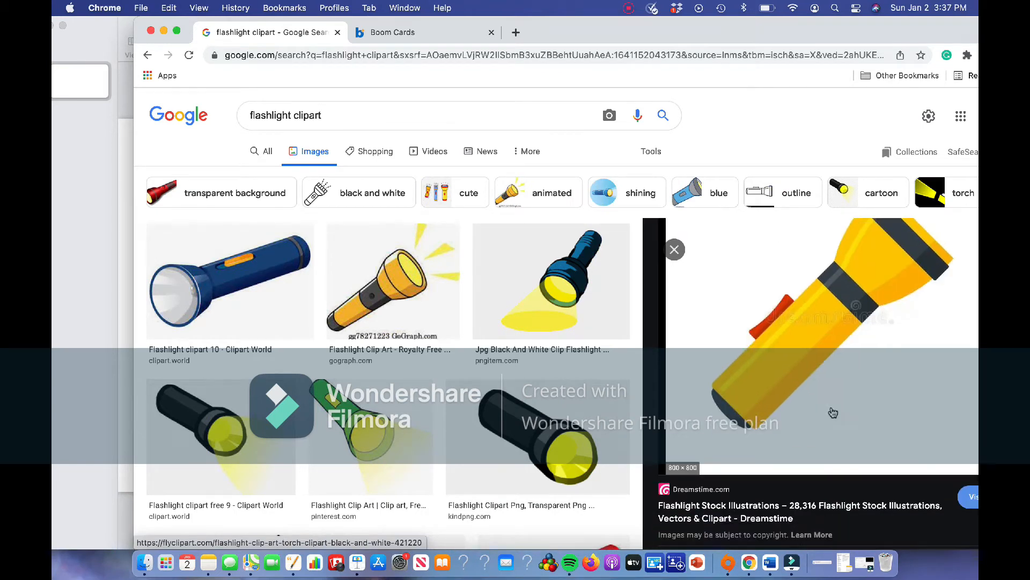
pyautogui.scroll(2, 810, 375)
pyautogui.rightClick(773, 344)
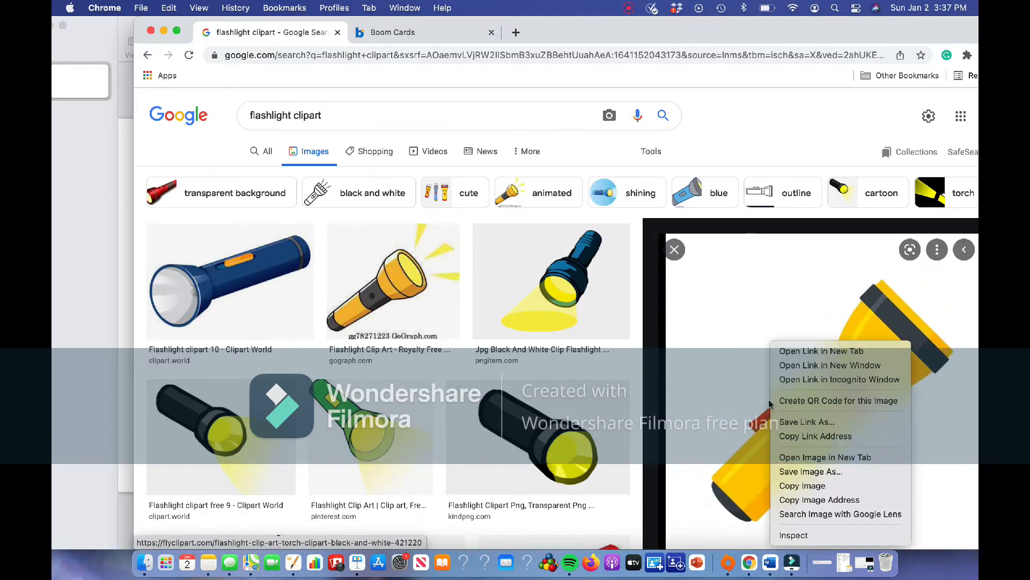
pyautogui.click(802, 486)
# Step: Switch back to Keynote, paste the flashlight image onto the blank slide and shift it slightly left of centre
pyautogui.click(393, 33)
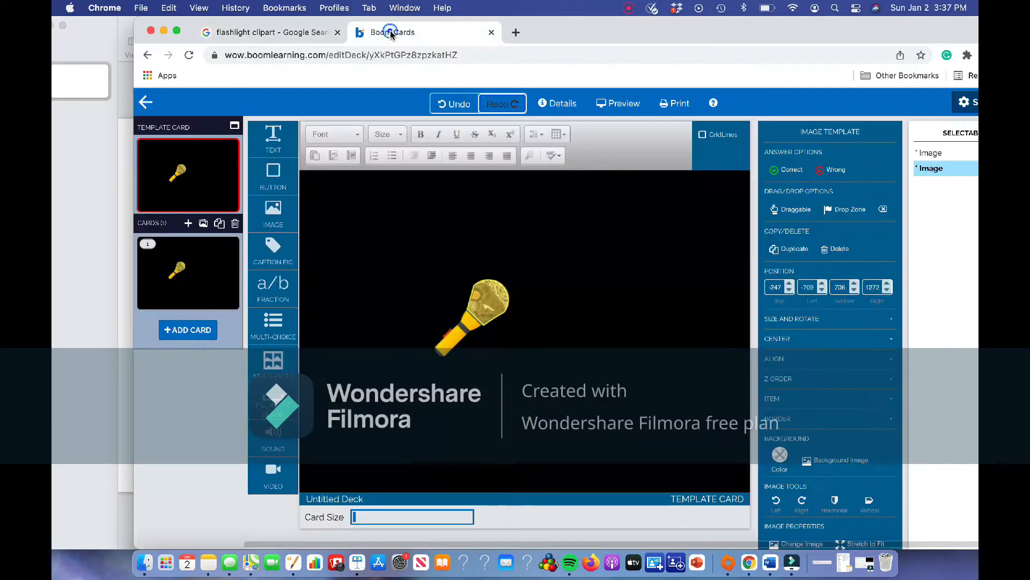
pyautogui.click(88, 134)
pyautogui.moveTo(442, 27); pyautogui.dragTo(524, 30)
pyautogui.rightClick(449, 272)
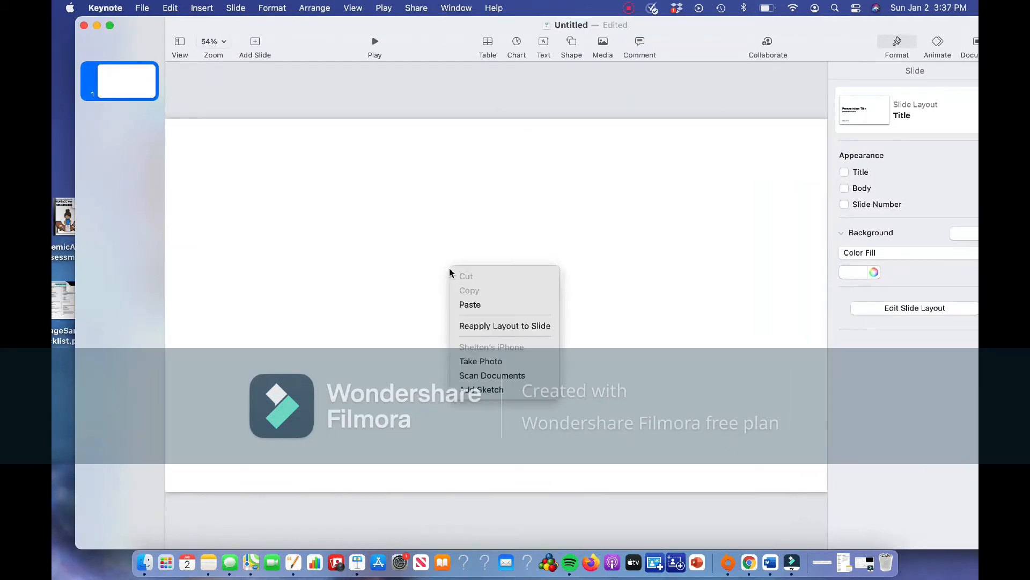
pyautogui.click(465, 304)
pyautogui.moveTo(517, 296); pyautogui.dragTo(469, 295)
pyautogui.click(751, 306)
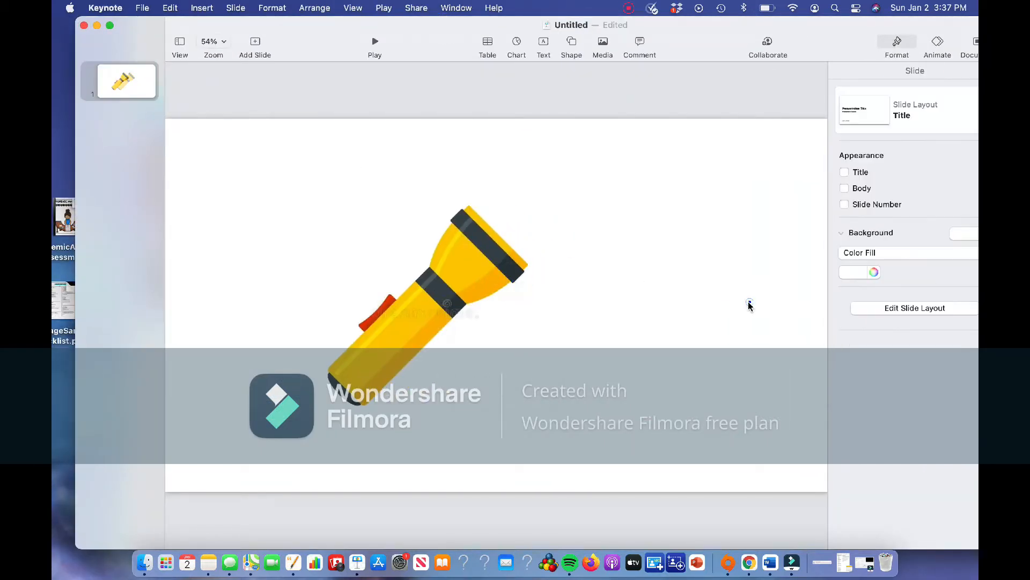
# Step: Set the slide's background color fill to blue using the color wheel, and close the color picker
pyautogui.moveTo(863, 37); pyautogui.dragTo(818, 38)
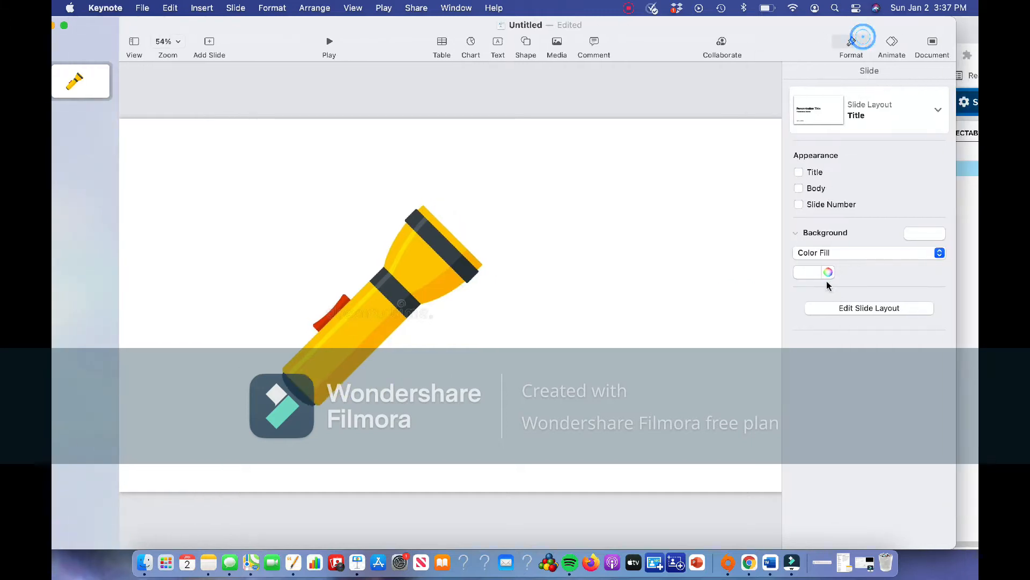
pyautogui.click(828, 272)
pyautogui.click(101, 432)
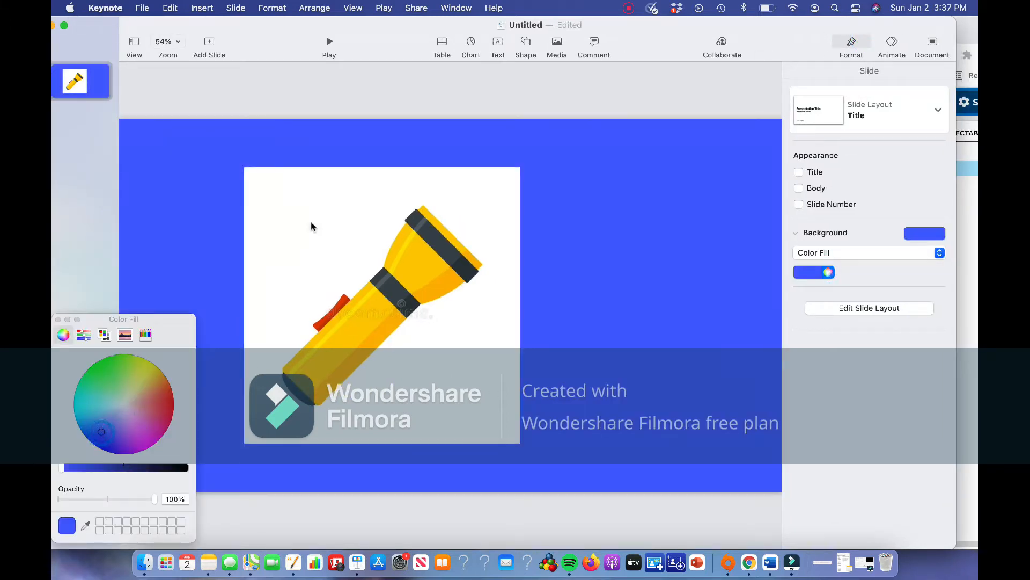
pyautogui.moveTo(113, 320); pyautogui.dragTo(170, 296)
pyautogui.click(114, 297)
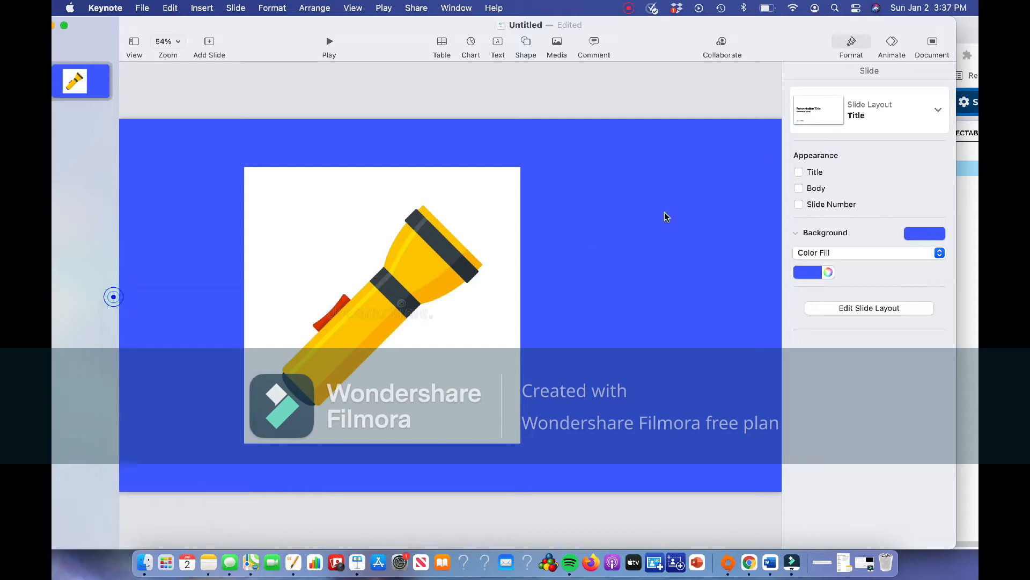
# Step: Remove the white background and the white area around the watermark from the flashlight image with Instant Alpha
pyautogui.click(489, 220)
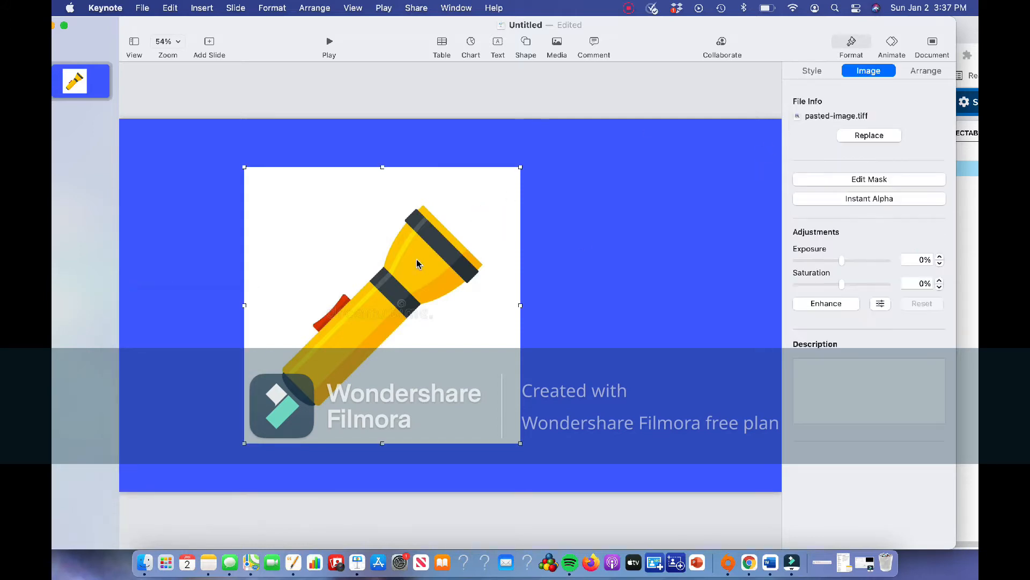
pyautogui.click(852, 44)
pyautogui.click(844, 203)
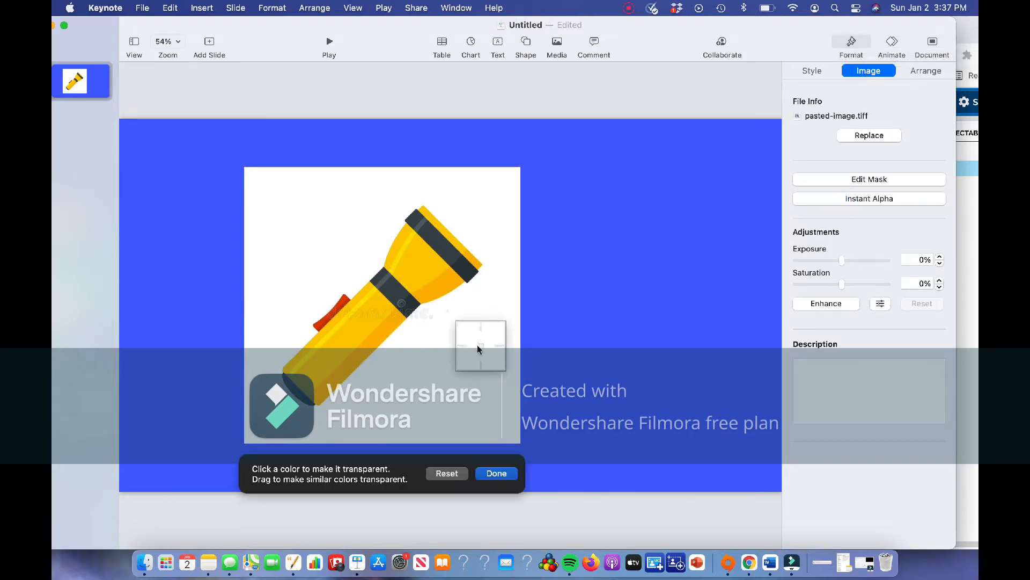
pyautogui.moveTo(440, 362); pyautogui.dragTo(440, 363)
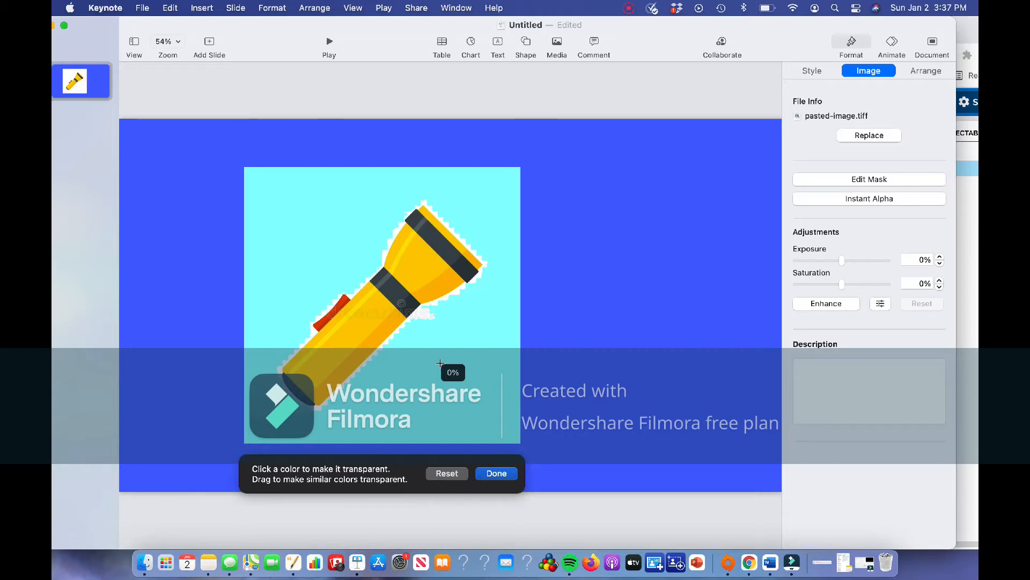
pyautogui.moveTo(440, 363); pyautogui.dragTo(424, 312)
pyautogui.click(496, 473)
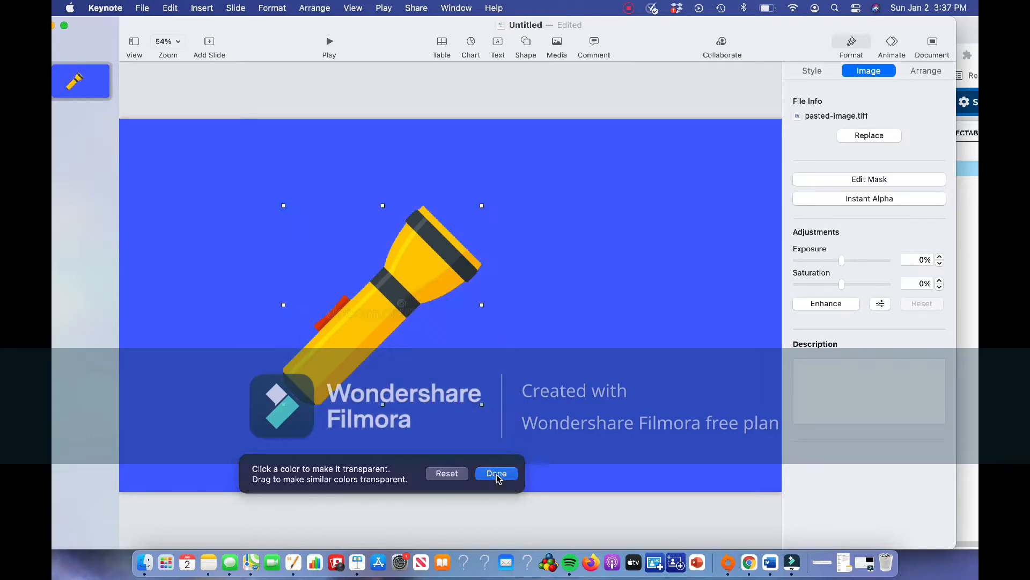
# Step: Reposition the flashlight in the lower part of the slide, slightly left of centre
pyautogui.moveTo(476, 306); pyautogui.dragTo(518, 306)
pyautogui.click(666, 352)
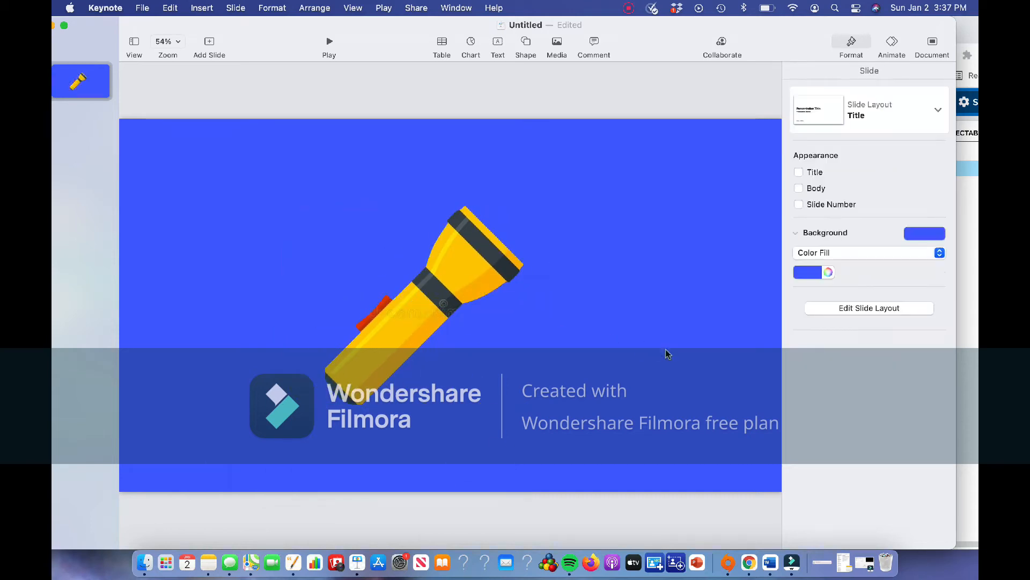
pyautogui.moveTo(453, 269); pyautogui.dragTo(418, 310)
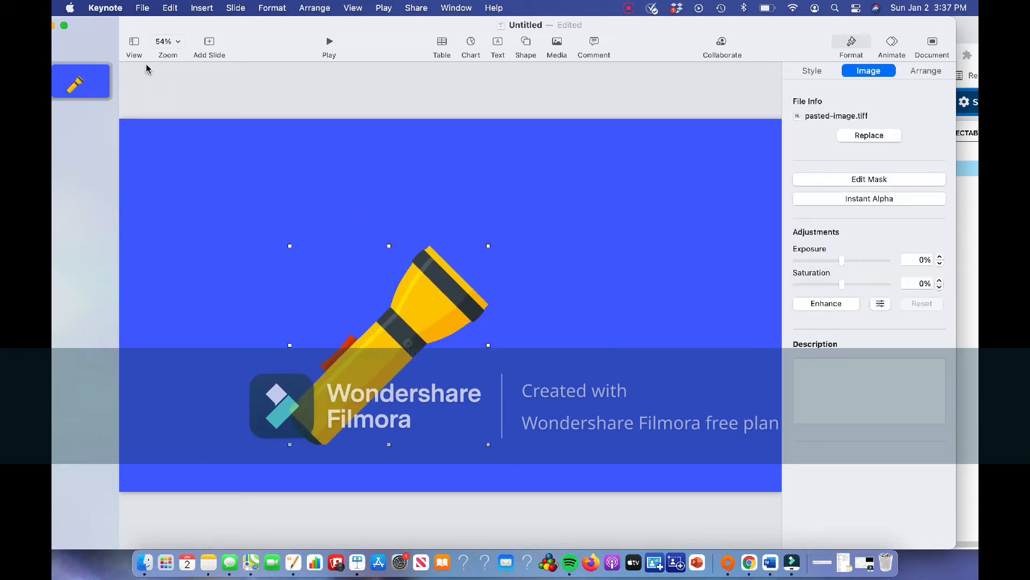
# Step: Draw a closed light-beam shape with the pen from the flashlight's lens, with two straight sides and a curved outer edge
pyautogui.click(202, 9)
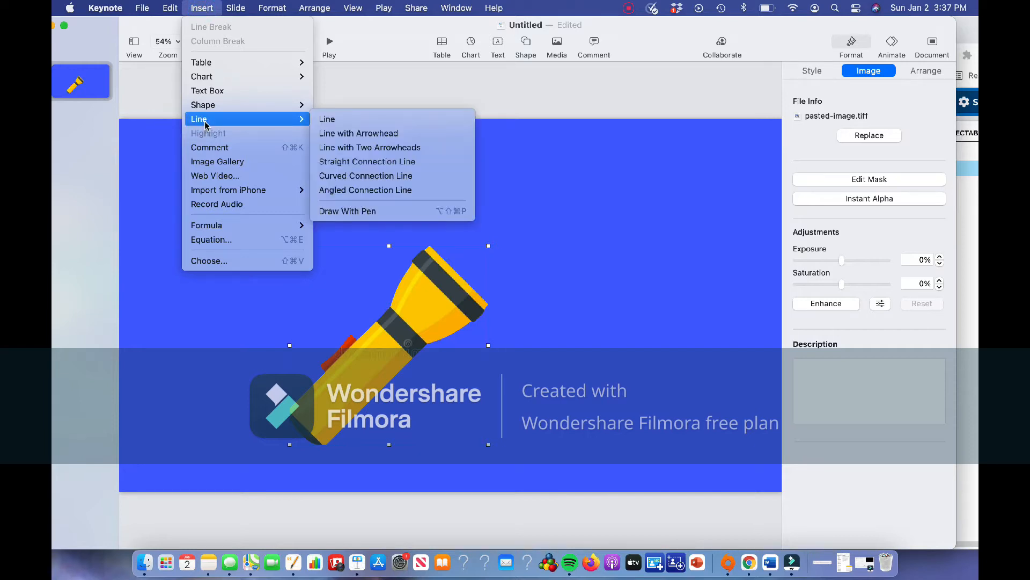
pyautogui.moveTo(275, 123)
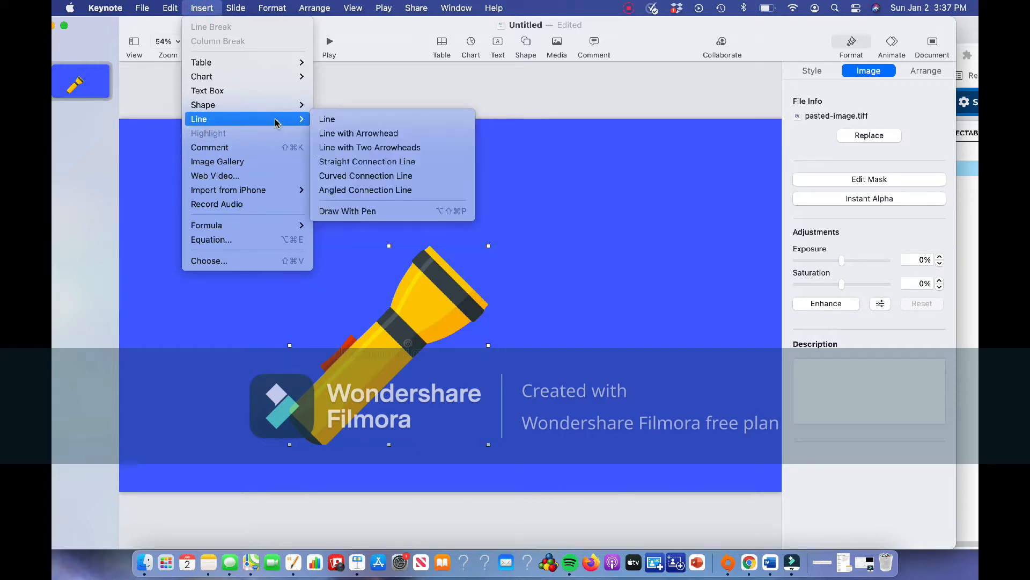
pyautogui.click(376, 212)
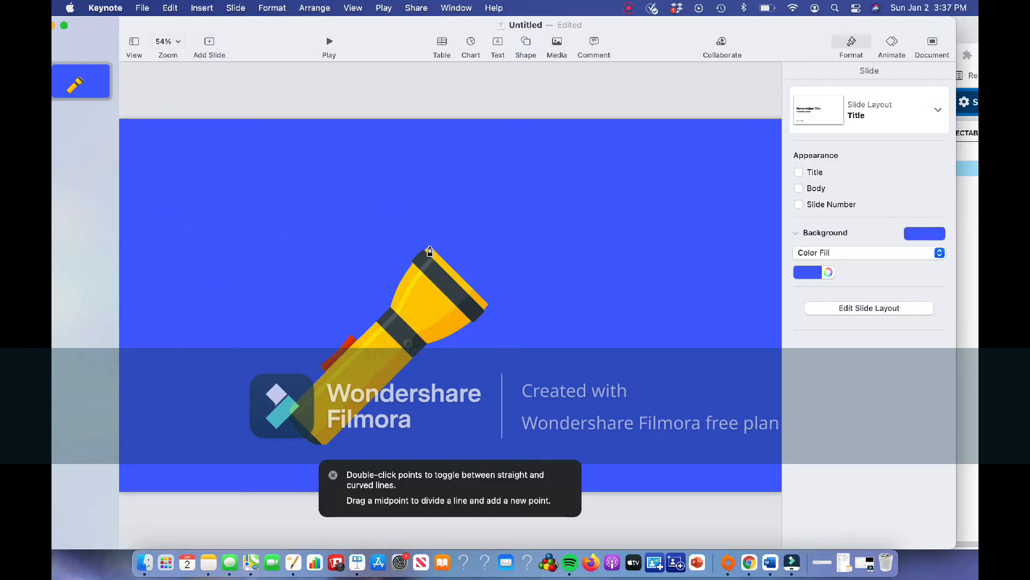
pyautogui.click(431, 248)
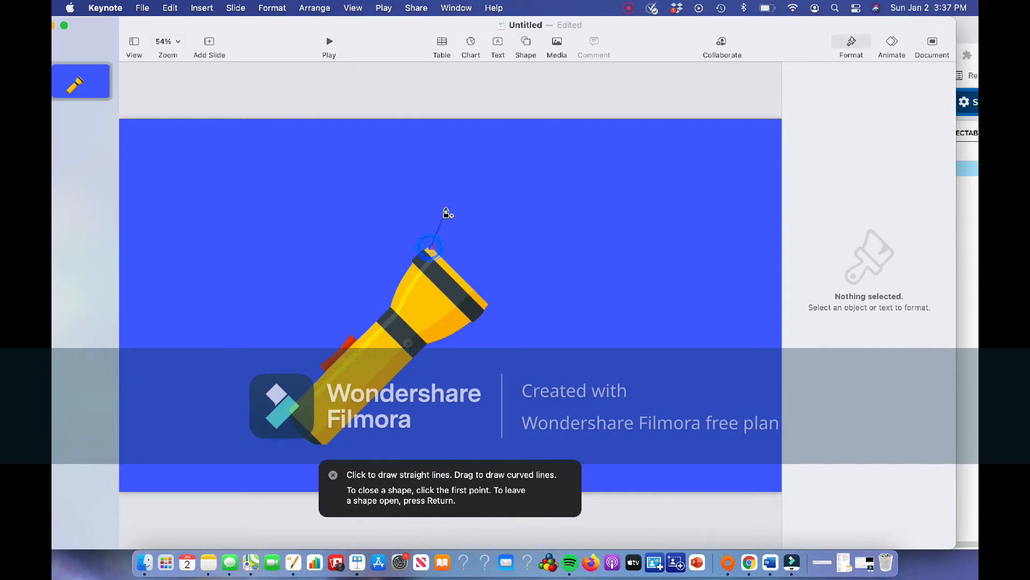
pyautogui.click(465, 161)
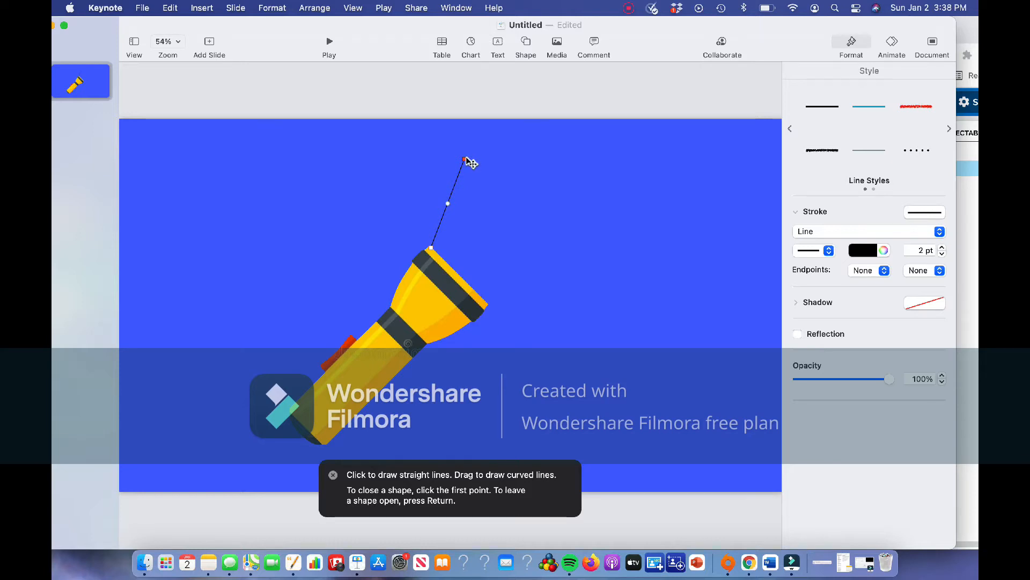
pyautogui.moveTo(466, 161)
pyautogui.mouseDown()
pyautogui.moveTo(476, 162)
pyautogui.moveTo(468, 165)
pyautogui.mouseUp()
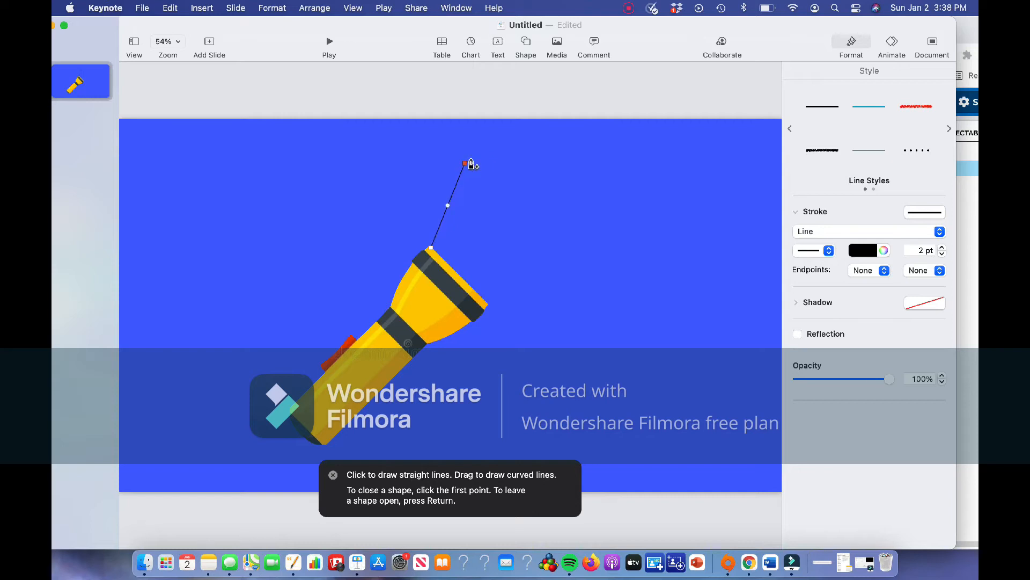
pyautogui.click(470, 163)
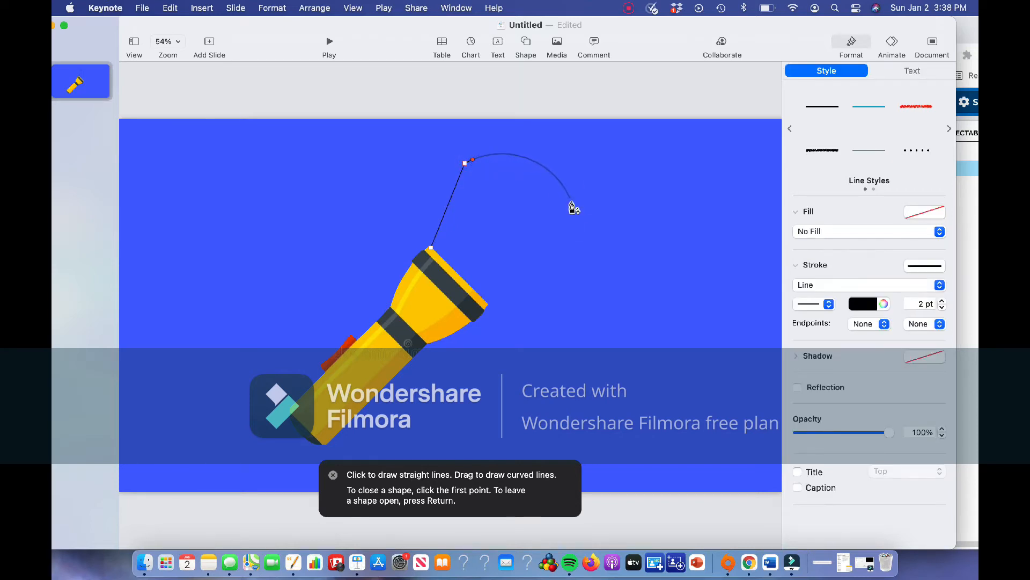
pyautogui.click(573, 263)
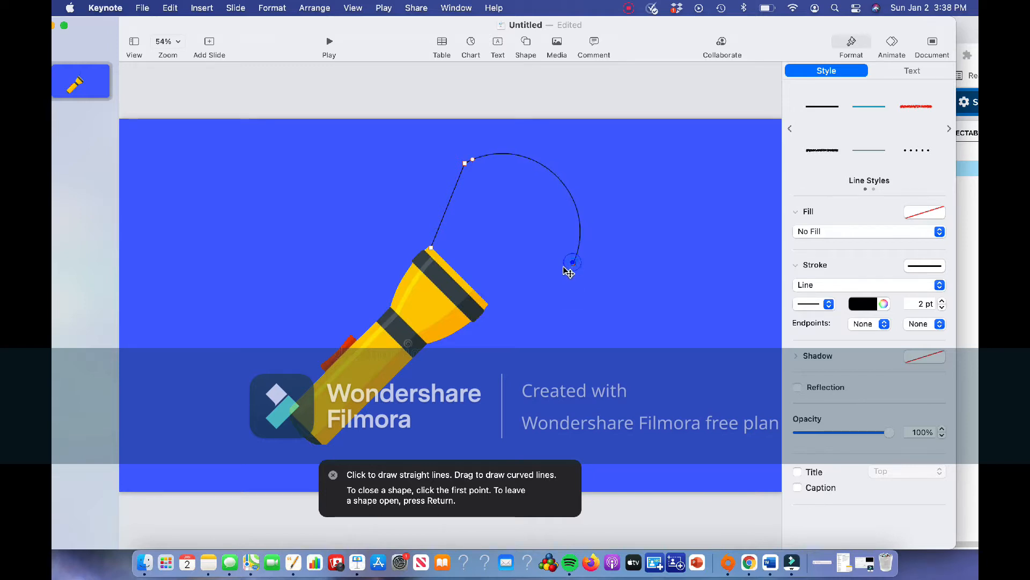
pyautogui.click(489, 305)
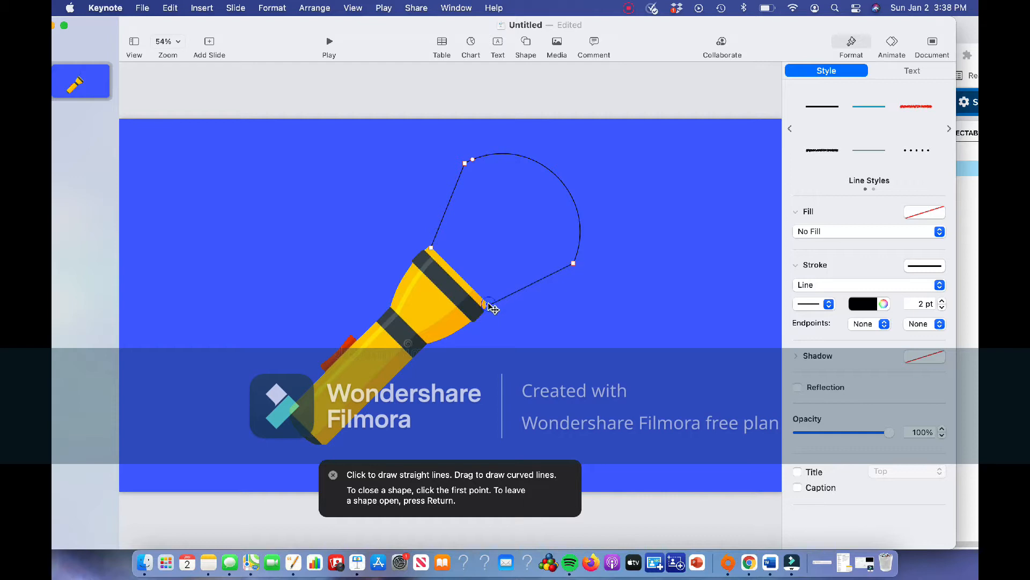
pyautogui.click(431, 248)
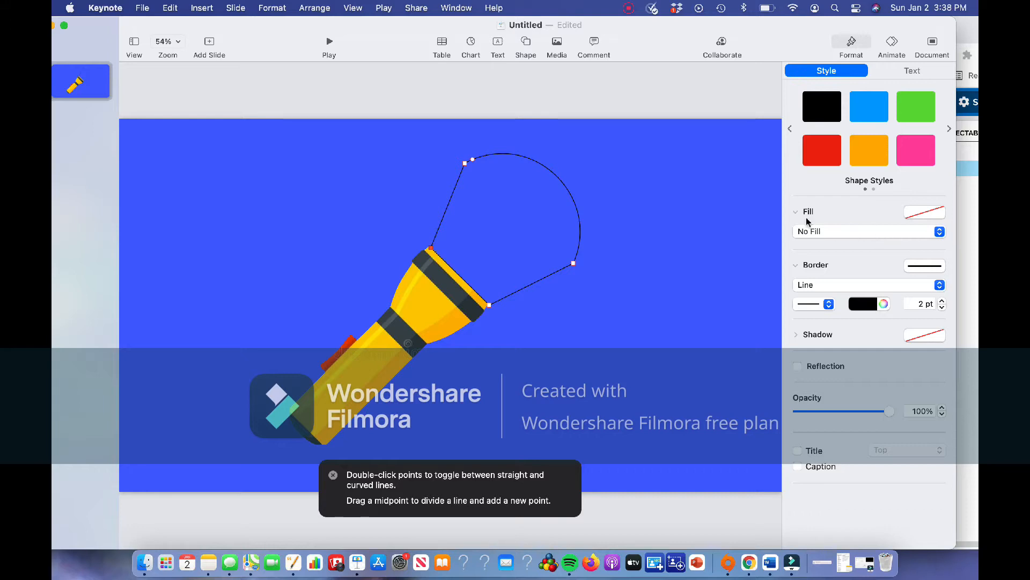
# Step: Give the light-beam shape a bright yellow color fill using the color wheel
pyautogui.click(825, 239)
pyautogui.click(825, 243)
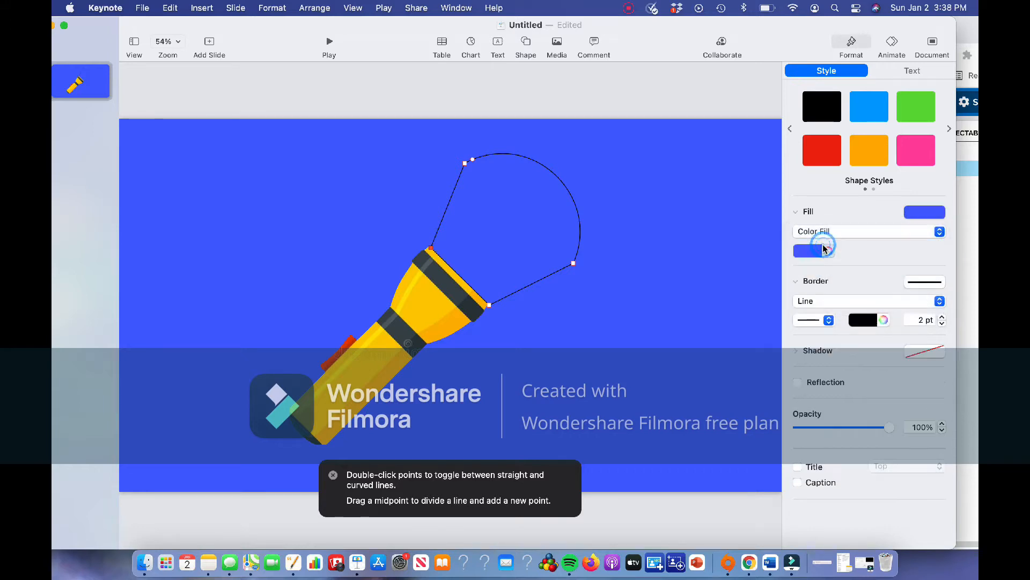
pyautogui.click(828, 252)
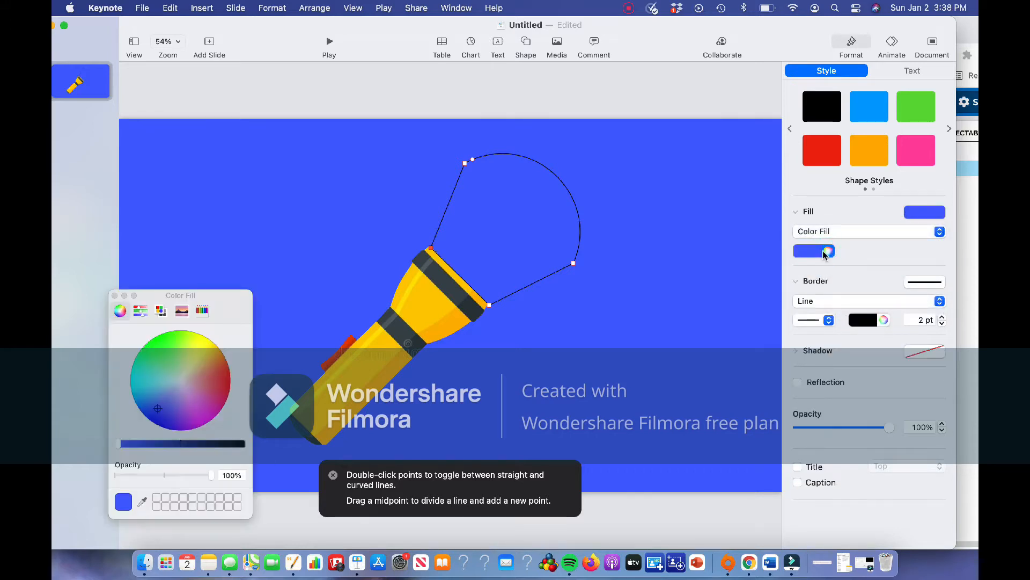
pyautogui.click(195, 347)
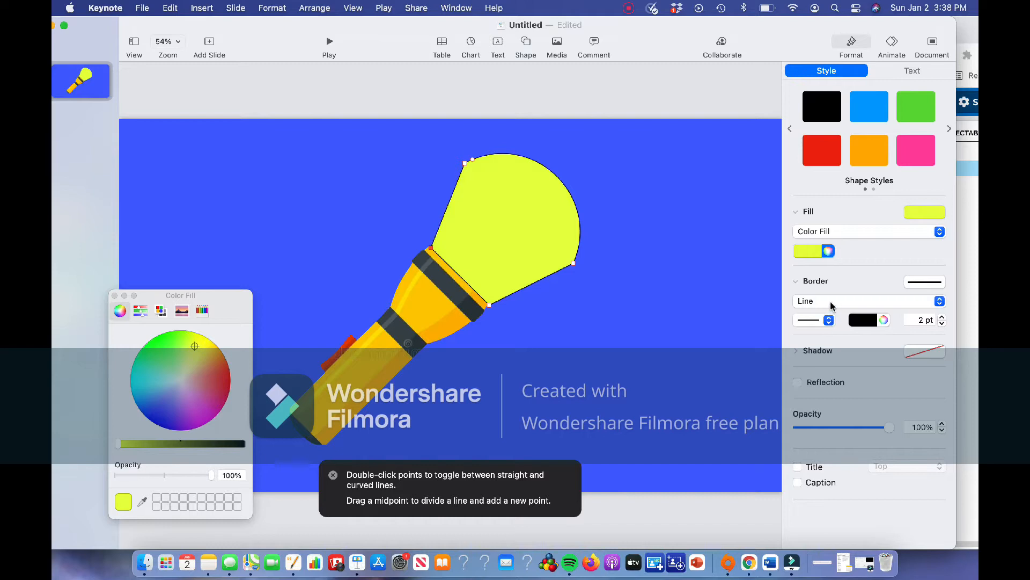
# Step: Remove the border from the yellow light-beam shape and close the color picker and the point-editing tip
pyautogui.click(881, 320)
pyautogui.click(852, 301)
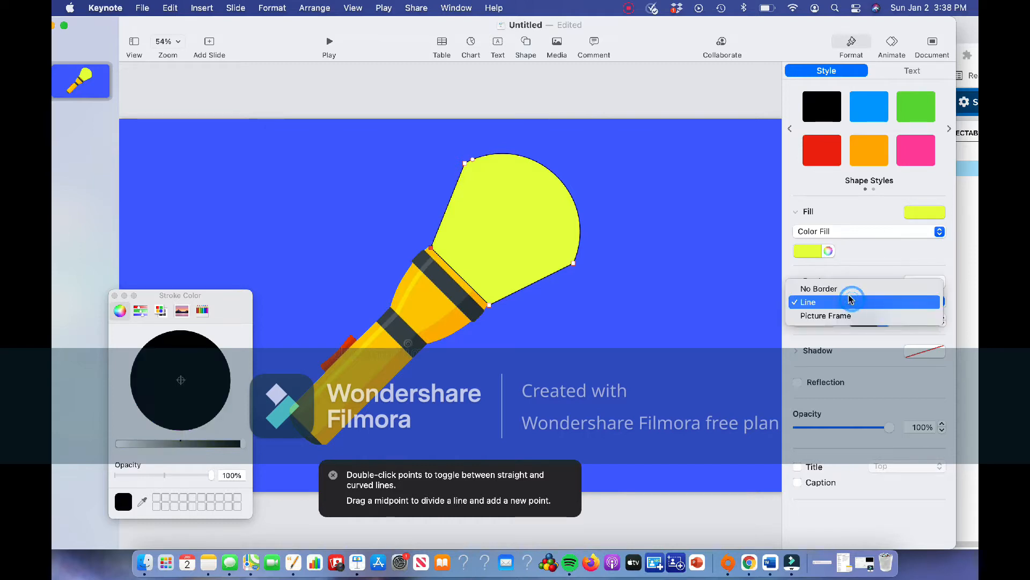
pyautogui.click(848, 289)
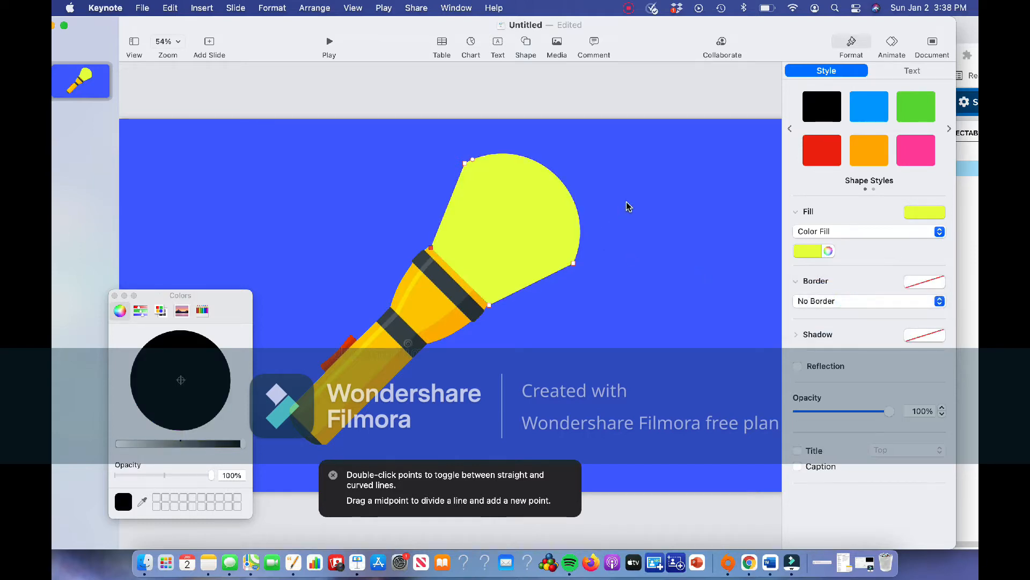
pyautogui.moveTo(193, 294); pyautogui.dragTo(185, 294)
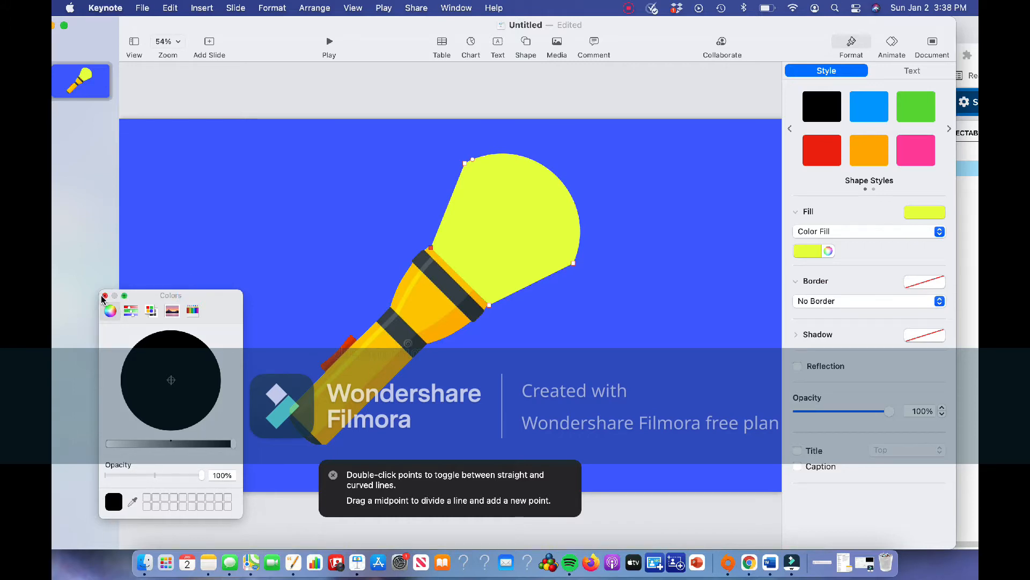
pyautogui.click(102, 295)
pyautogui.click(332, 475)
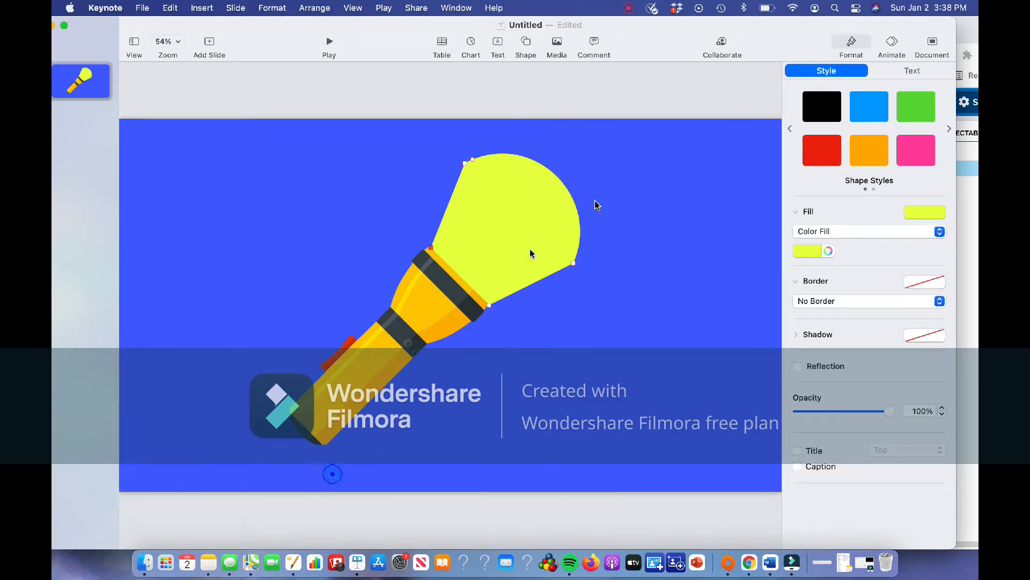
# Step: Nudge the light-beam shape slightly left and up so its straight edge lines up with the flashlight's lens
pyautogui.click(577, 110)
pyautogui.click(529, 203)
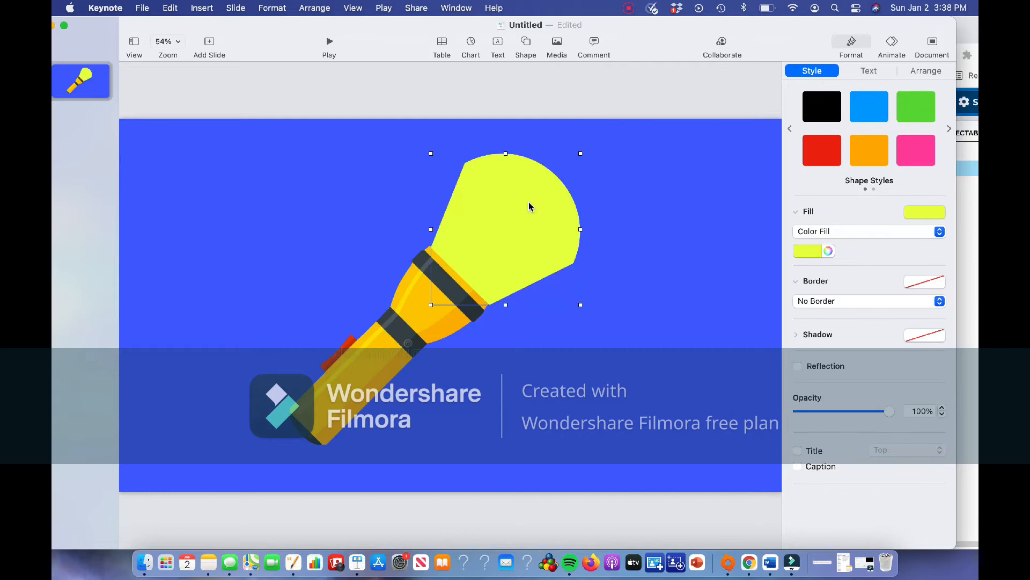
pyautogui.press('Left')
pyautogui.press('Down')
pyautogui.press('Left')
pyautogui.press('Up')
pyautogui.press('Up')
pyautogui.press('Left')
pyautogui.press('Up')
pyautogui.press('Up')
pyautogui.press('Right')
pyautogui.press('Down')
pyautogui.press('Down')
pyautogui.click(441, 105)
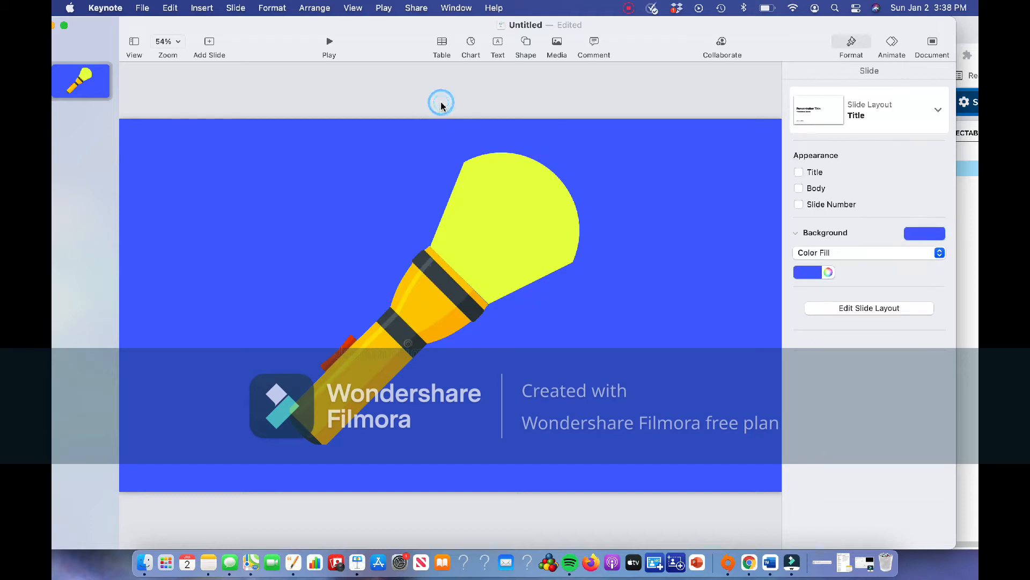
# Step: Group the flashlight with the light-beam shape and scale the group down proportionally to about 210 by 212 pt near the slide's centre
pyautogui.click(439, 309)
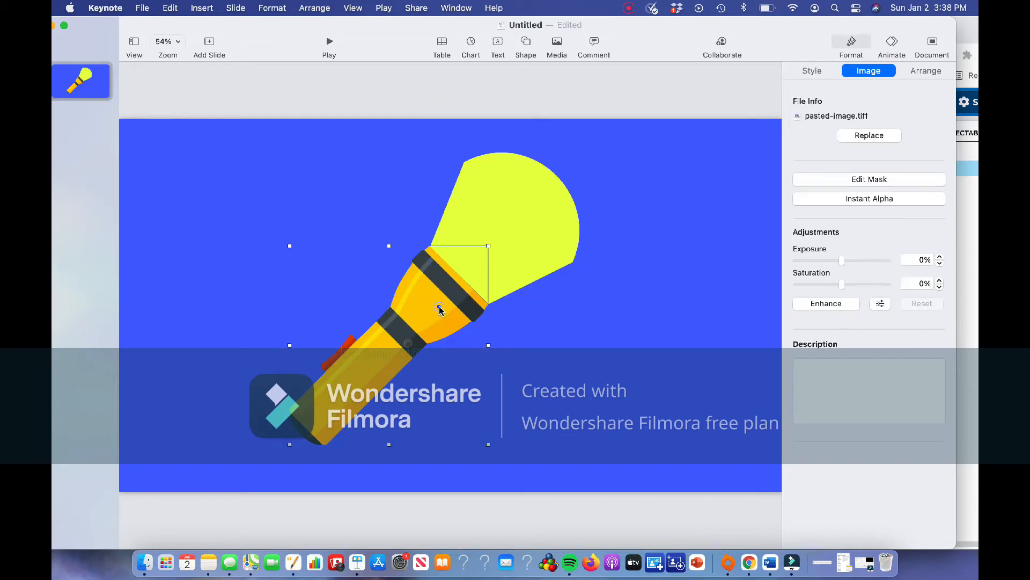
pyautogui.keyDown('shift'); pyautogui.click(527, 225); pyautogui.keyUp('shift')
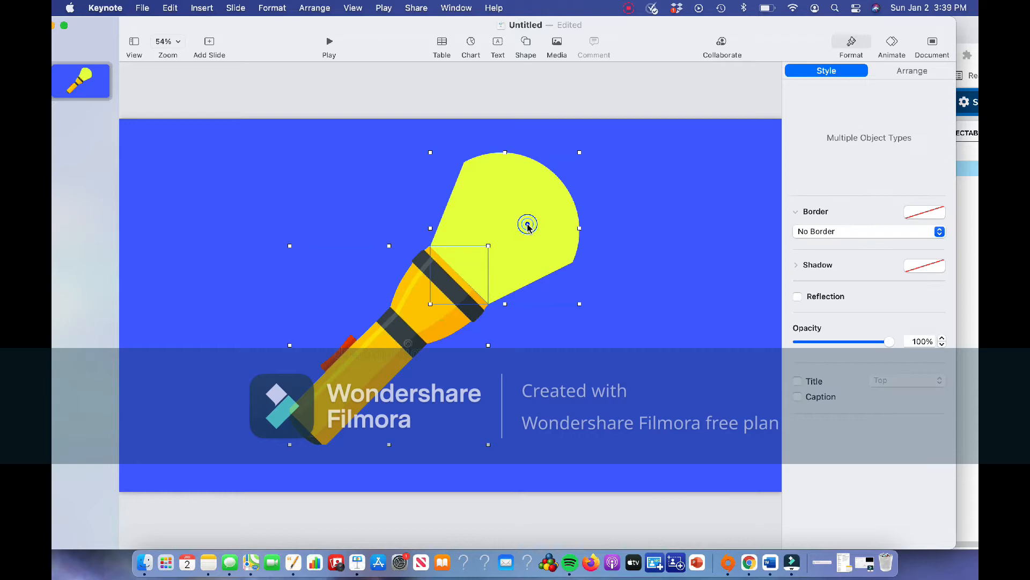
pyautogui.rightClick(527, 225)
pyautogui.click(536, 233)
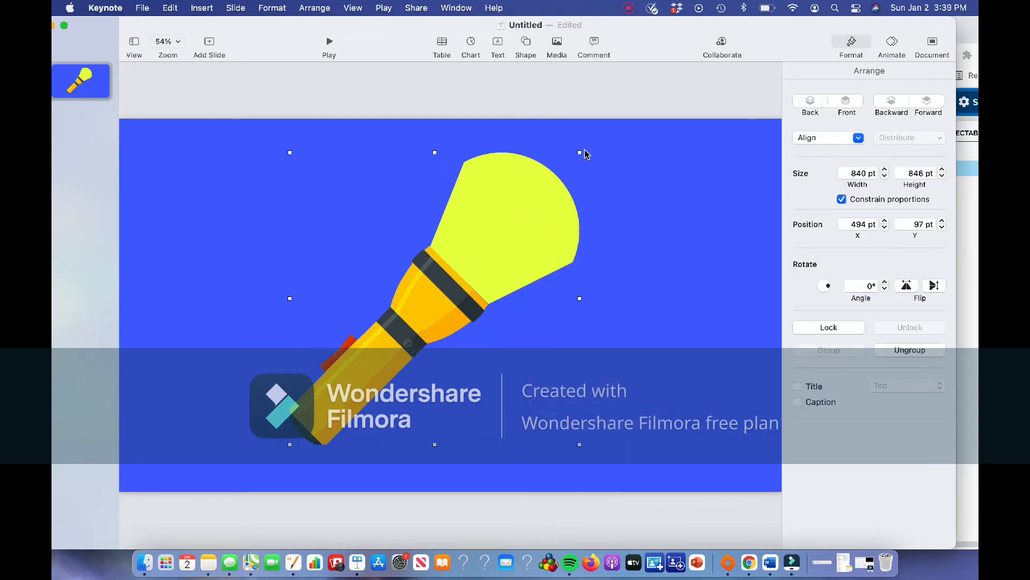
pyautogui.click(581, 157)
pyautogui.click(525, 218)
pyautogui.moveTo(580, 153); pyautogui.dragTo(470, 285)
# Step: Switch to the Boom Cards deck in Chrome and move the large black flashlight image around on the template card
pyautogui.click(750, 562)
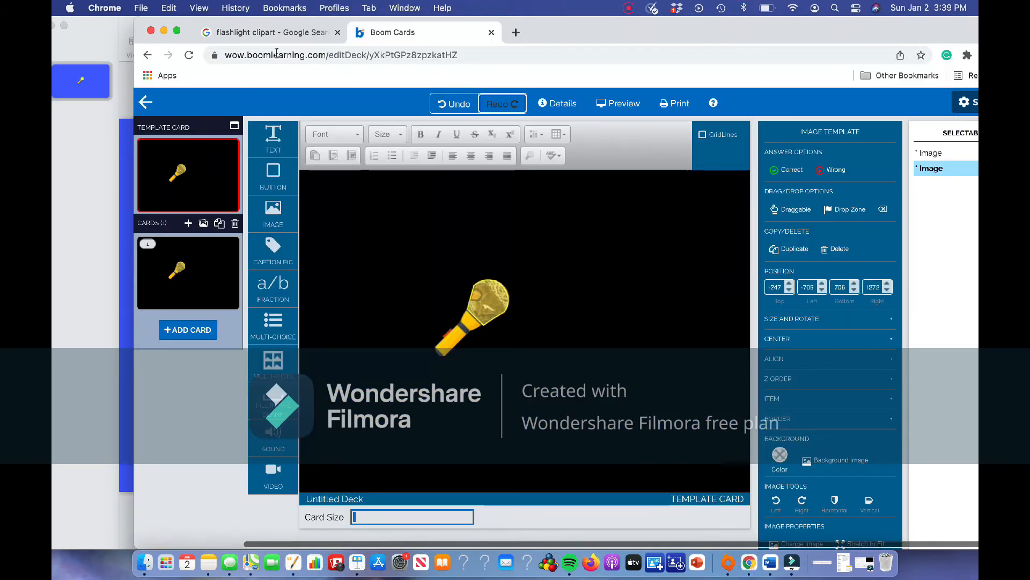
pyautogui.moveTo(570, 303); pyautogui.dragTo(703, 277)
pyautogui.moveTo(397, 393); pyautogui.dragTo(566, 369)
pyautogui.moveTo(612, 329); pyautogui.dragTo(371, 390)
pyautogui.moveTo(610, 359); pyautogui.dragTo(407, 382)
pyautogui.moveTo(616, 322); pyautogui.dragTo(414, 320)
pyautogui.moveTo(573, 314); pyautogui.dragTo(730, 317)
pyautogui.moveTo(498, 330); pyautogui.dragTo(800, 303)
# Step: Move the browser window aside, return to Keynote, and set the flashlight slide's background color to black
pyautogui.moveTo(624, 29); pyautogui.dragTo(793, 290)
pyautogui.click(667, 192)
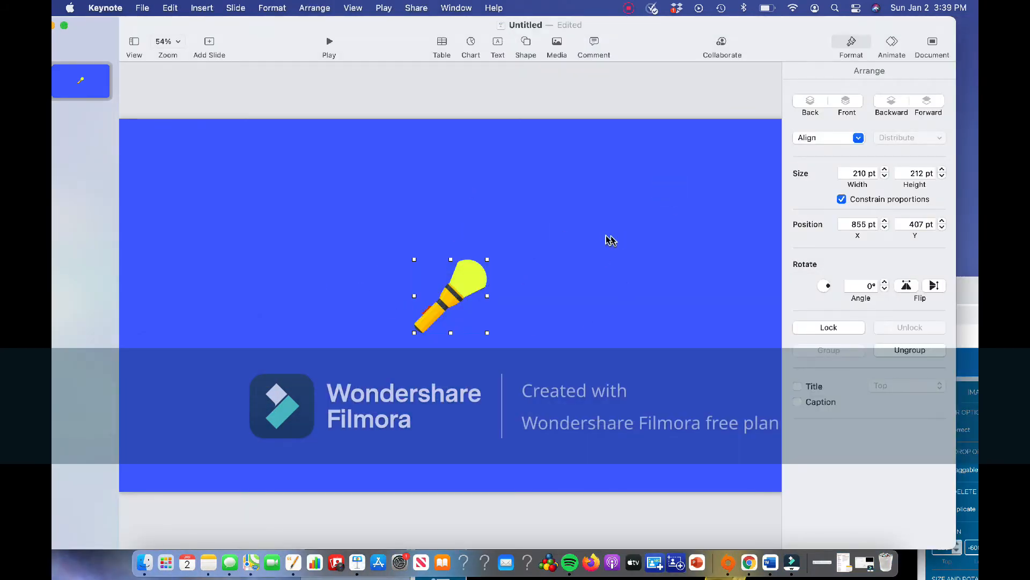
pyautogui.click(678, 232)
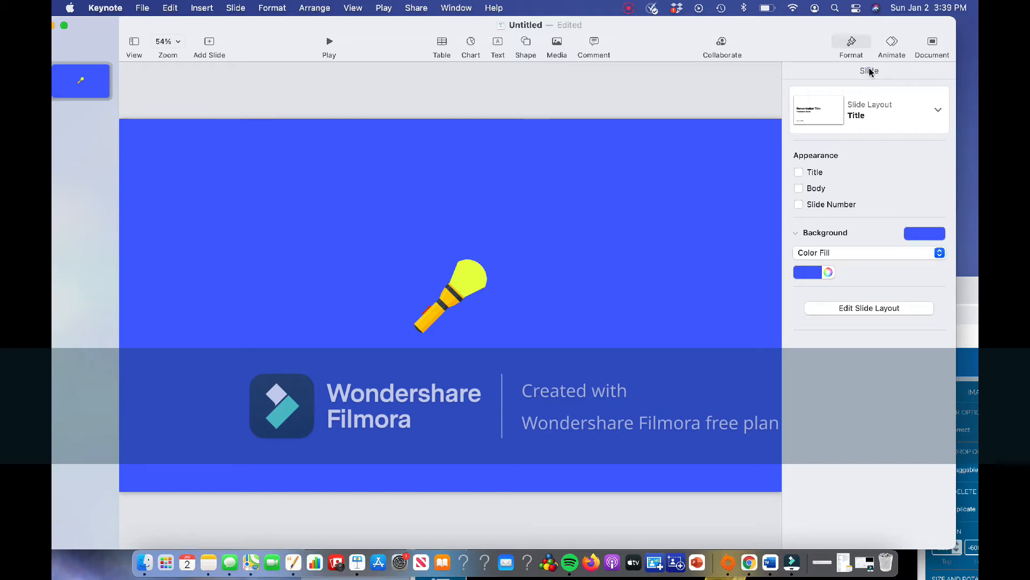
pyautogui.click(828, 272)
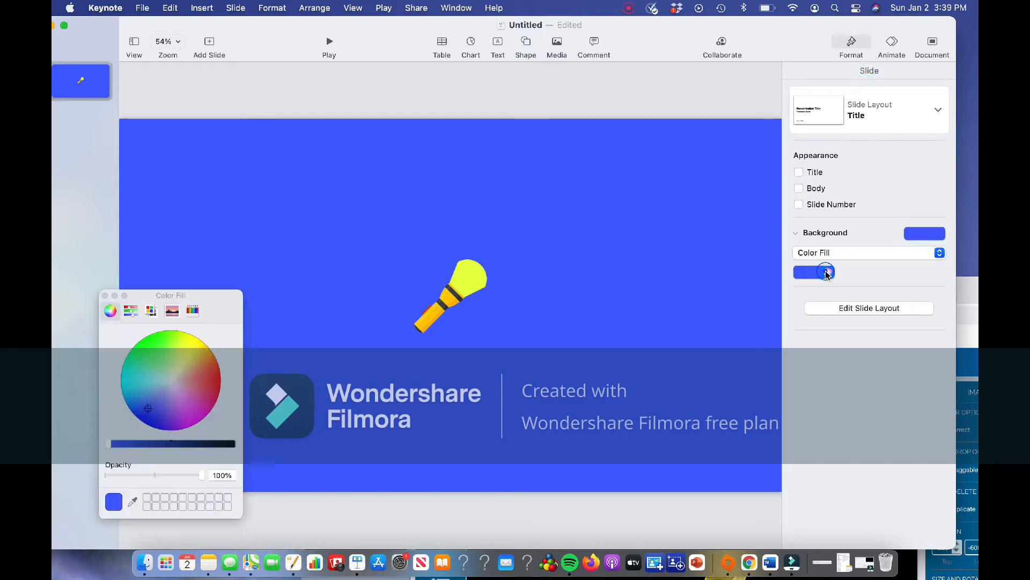
pyautogui.click(233, 444)
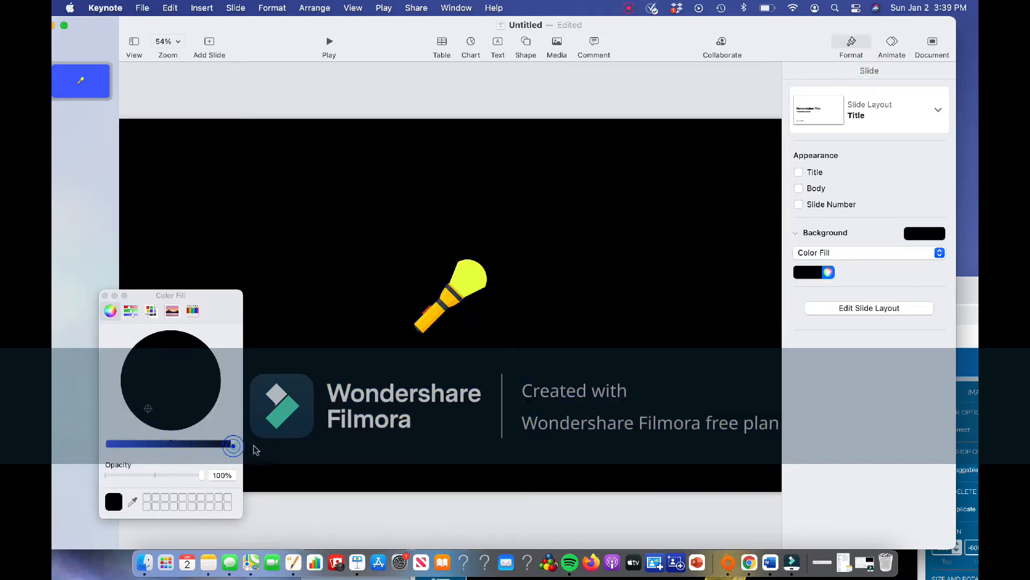
pyautogui.click(106, 296)
pyautogui.click(387, 102)
# Step: Export slide 1 as a high-quality JPEG image named flashlightt to the Documents folder
pyautogui.click(143, 8)
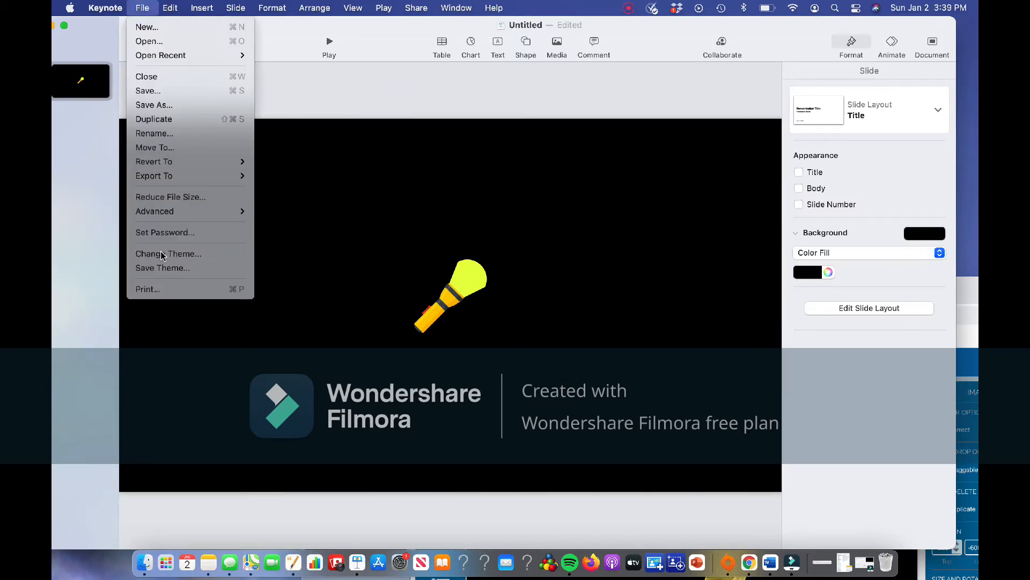
pyautogui.moveTo(164, 176)
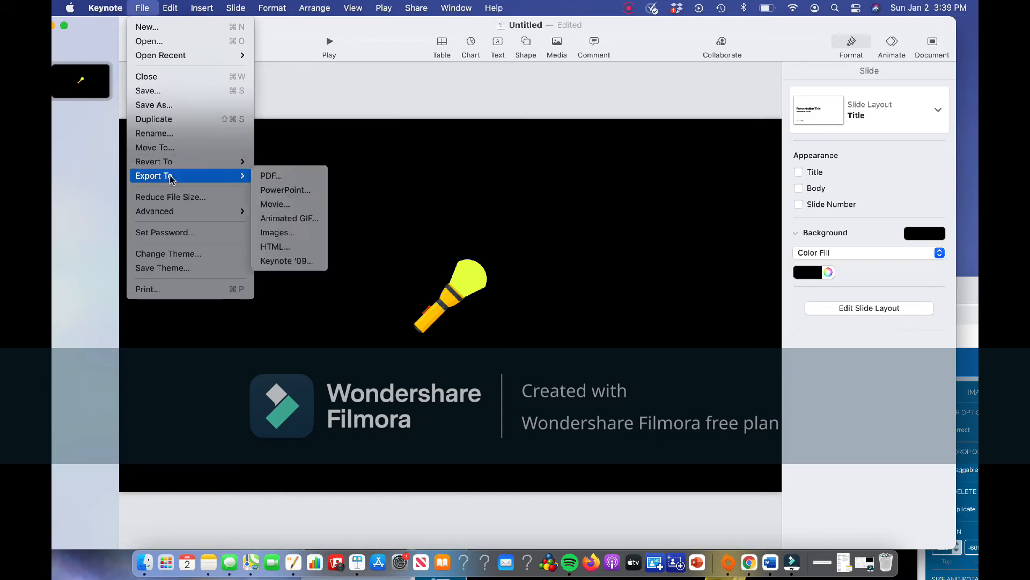
pyautogui.click(272, 235)
pyautogui.moveTo(598, 26); pyautogui.dragTo(660, 30)
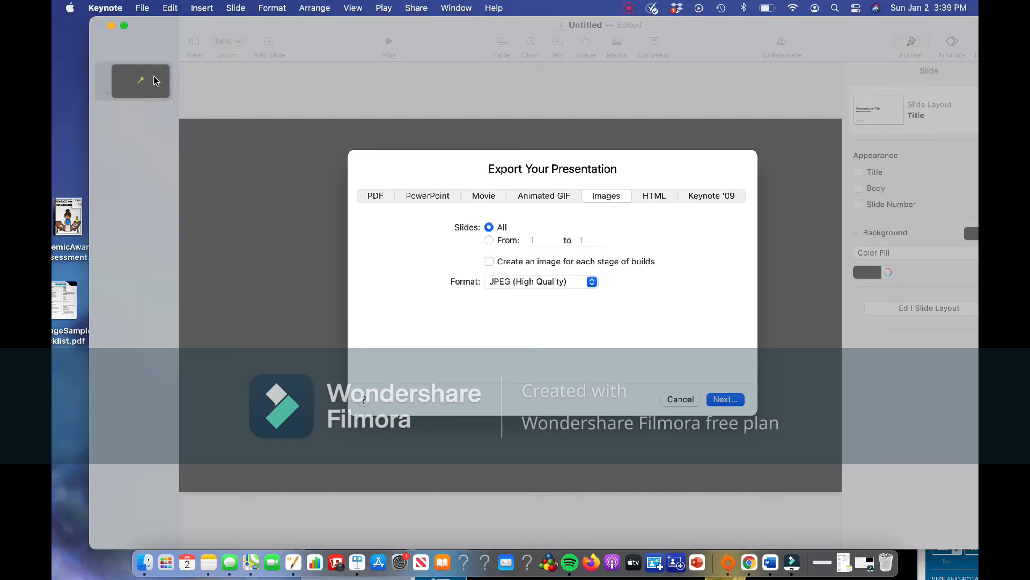
pyautogui.click(490, 240)
pyautogui.click(726, 399)
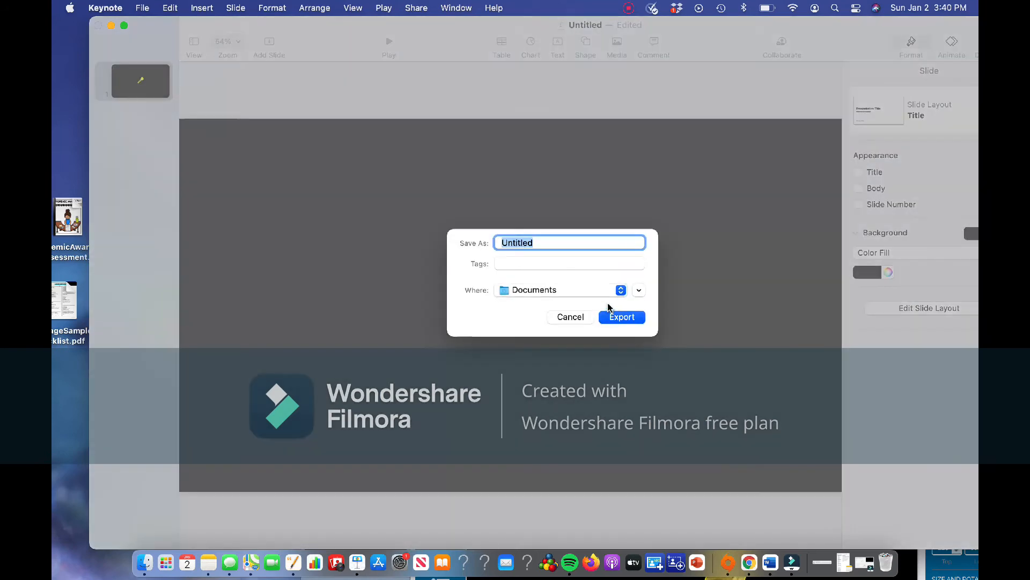
pyautogui.write('flashlightt')
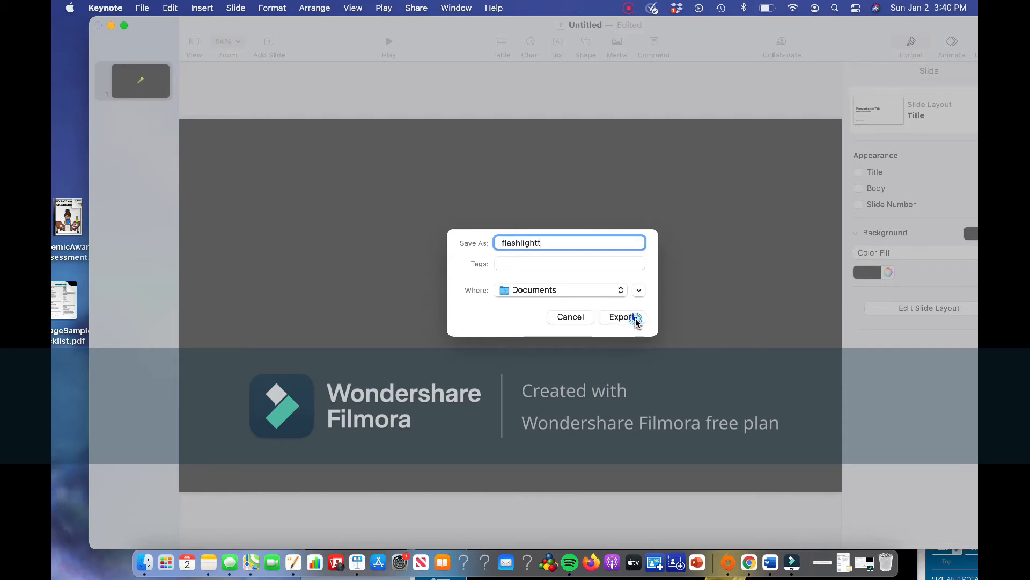
pyautogui.click(622, 317)
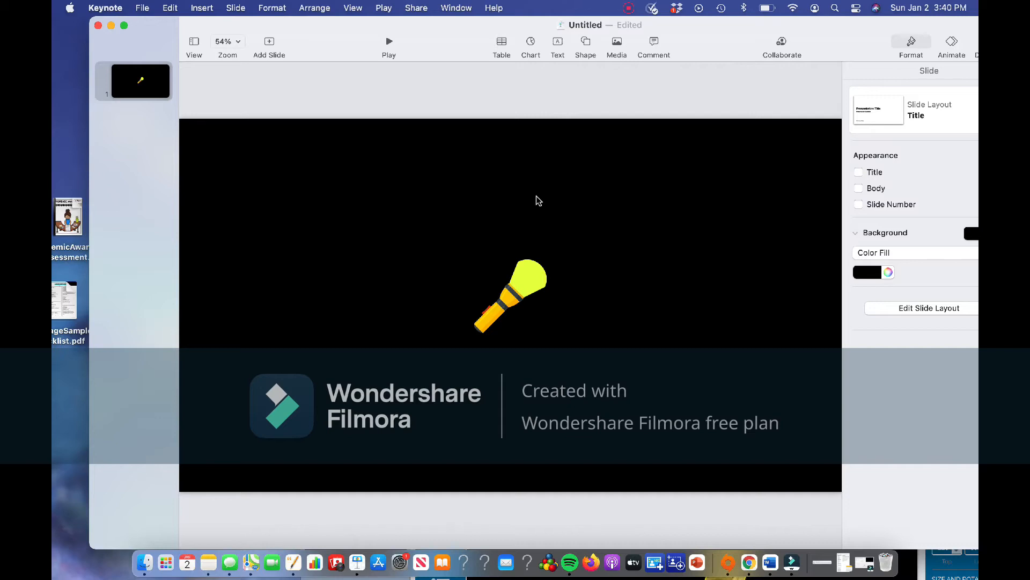
# Step: Add a new slide after the flashlight slide and delete all its placeholders
pyautogui.click(143, 80)
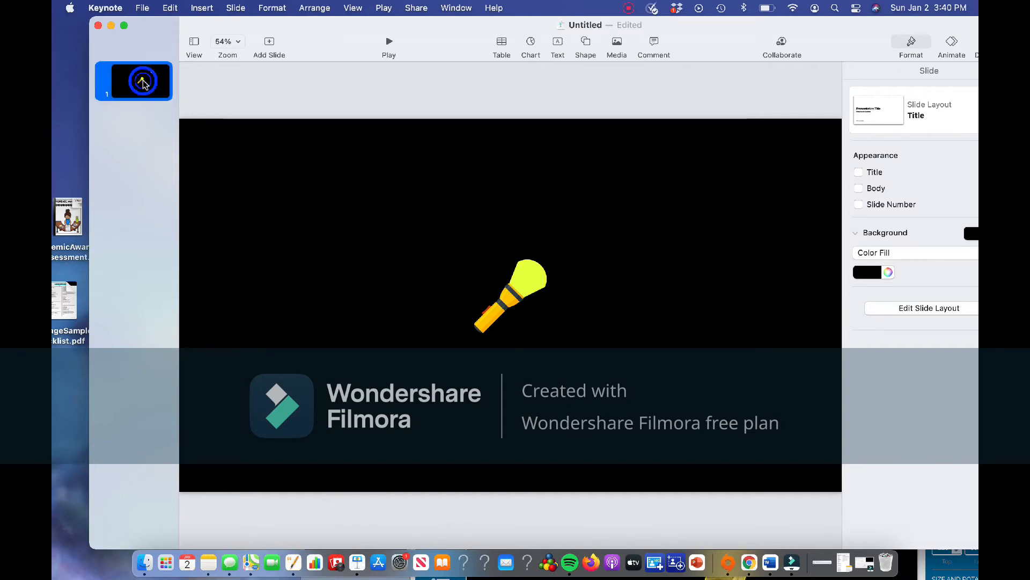
pyautogui.rightClick(144, 80)
pyautogui.click(154, 89)
pyautogui.moveTo(191, 121); pyautogui.dragTo(835, 536)
pyautogui.press('Delete')
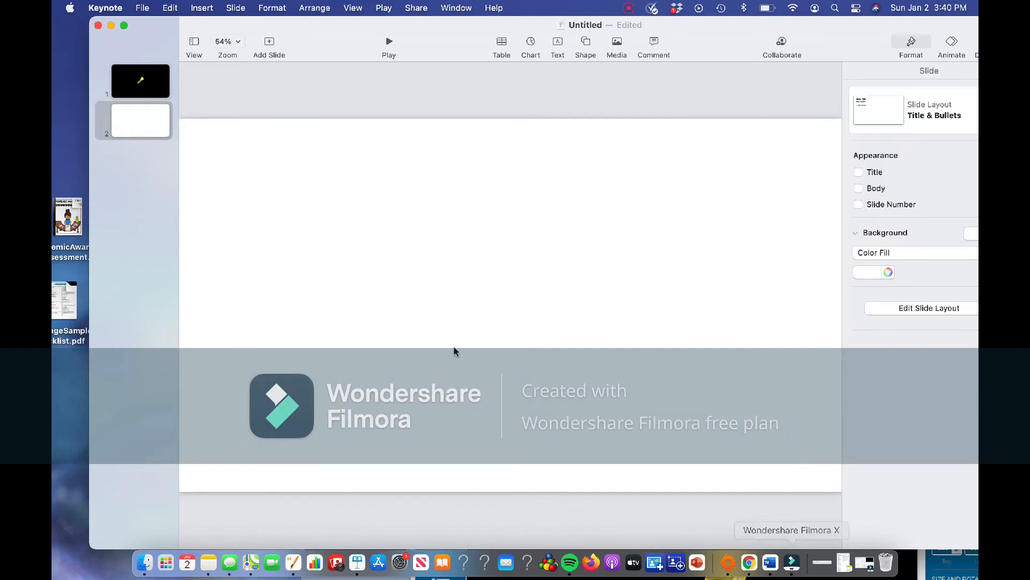
# Step: Insert the exported image flashlightt.001.jpeg from the flashlightt folder onto the blank second slide
pyautogui.click(192, 10)
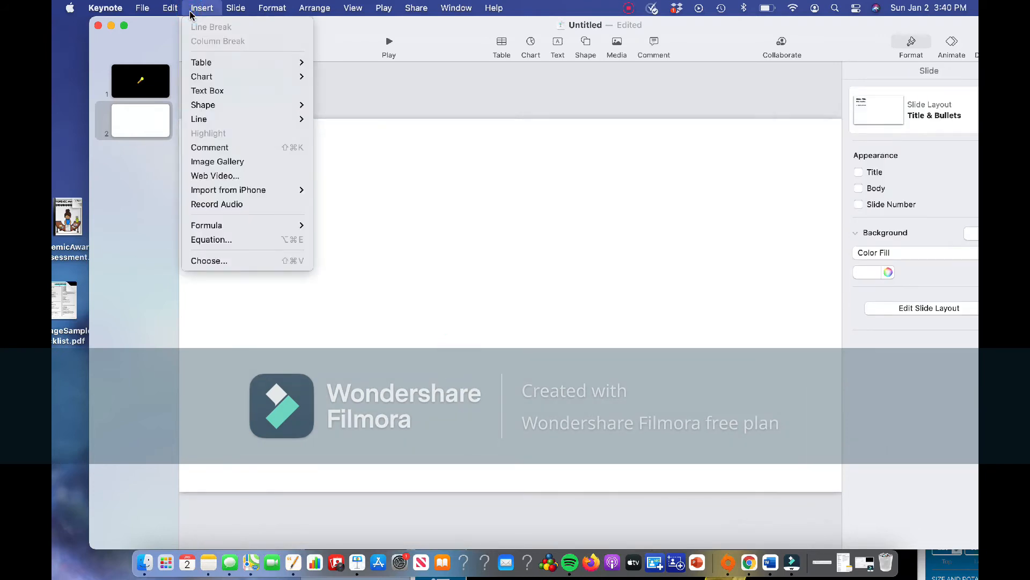
pyautogui.click(211, 262)
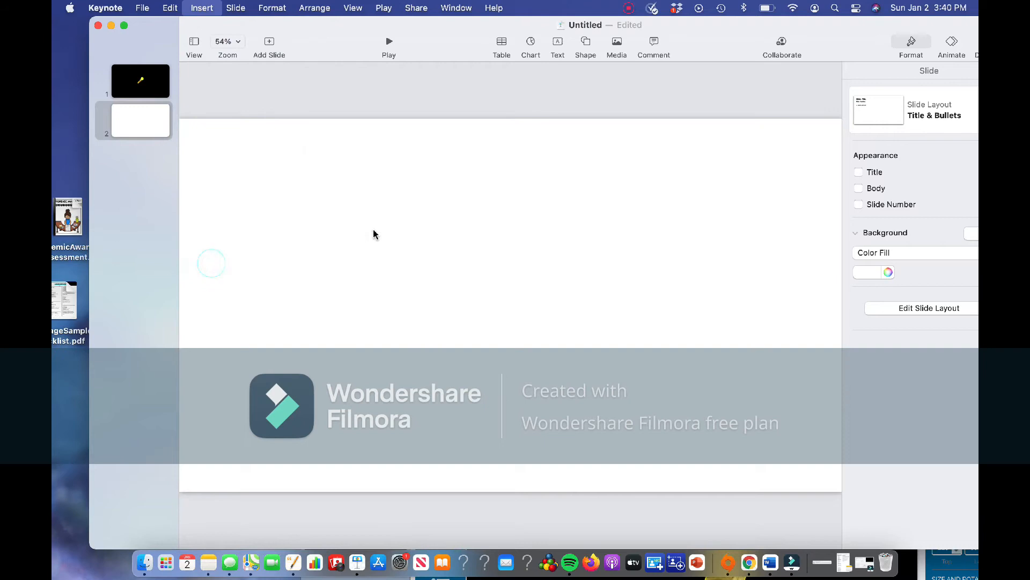
pyautogui.doubleClick(453, 236)
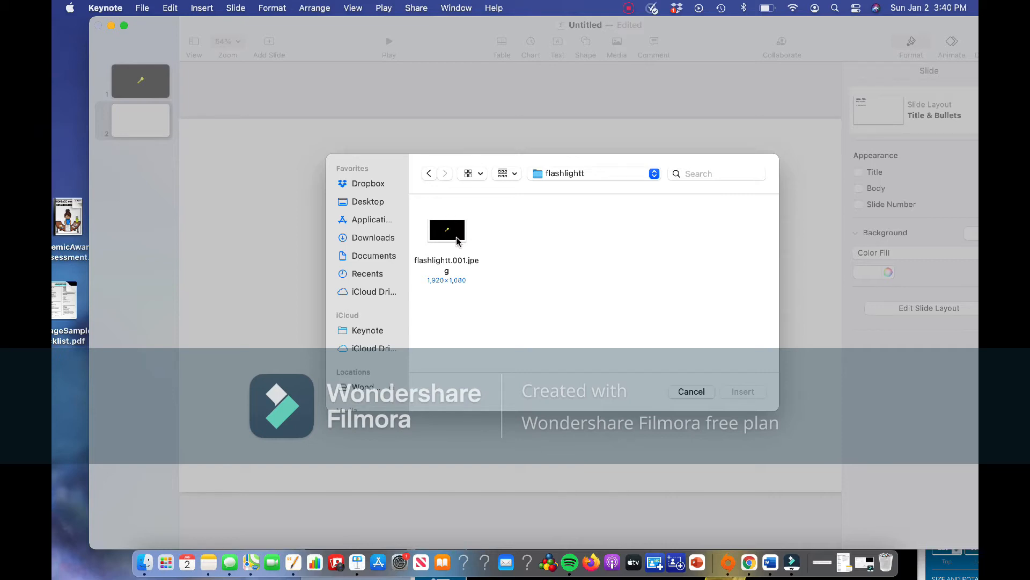
pyautogui.doubleClick(458, 236)
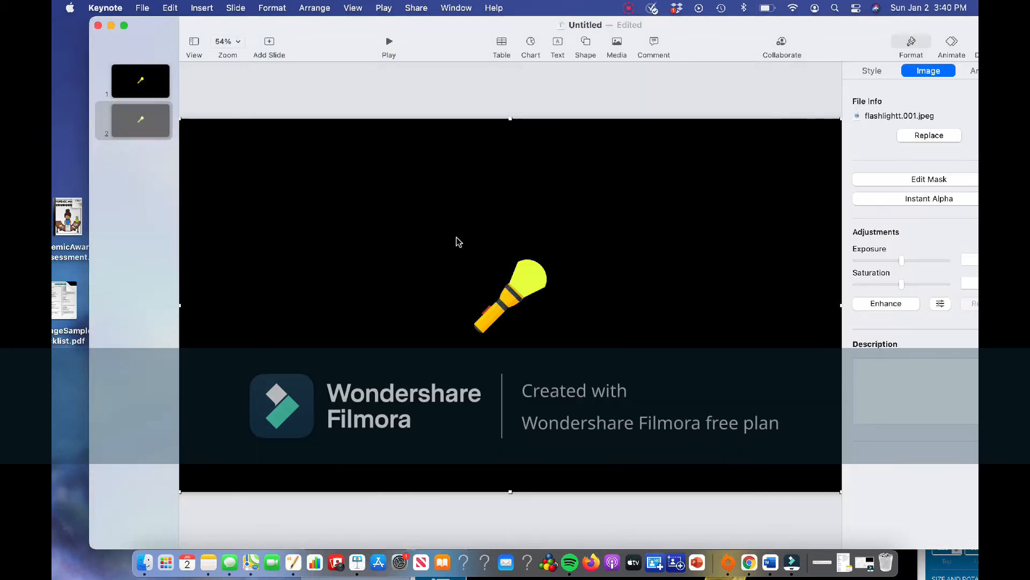
# Step: Move the inserted black flashlight image sideways until it uncovers the right third of the second slide
pyautogui.click(584, 145)
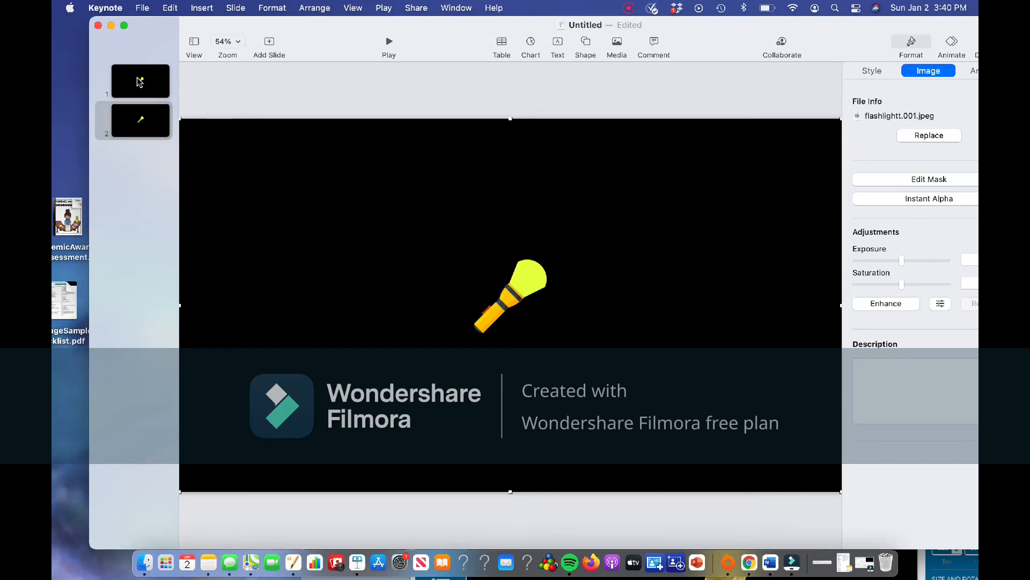
pyautogui.moveTo(623, 308); pyautogui.dragTo(460, 322)
pyautogui.moveTo(395, 315); pyautogui.dragTo(667, 317)
pyautogui.moveTo(540, 291)
pyautogui.mouseDown()
pyautogui.moveTo(569, 293)
pyautogui.moveTo(549, 300)
pyautogui.mouseUp()
pyautogui.moveTo(758, 323); pyautogui.dragTo(538, 327)
pyautogui.moveTo(729, 38); pyautogui.dragTo(750, 38)
# Step: Set the second slide's background color to bright green with the color wheel and close the color picker
pyautogui.click(653, 276)
pyautogui.click(867, 280)
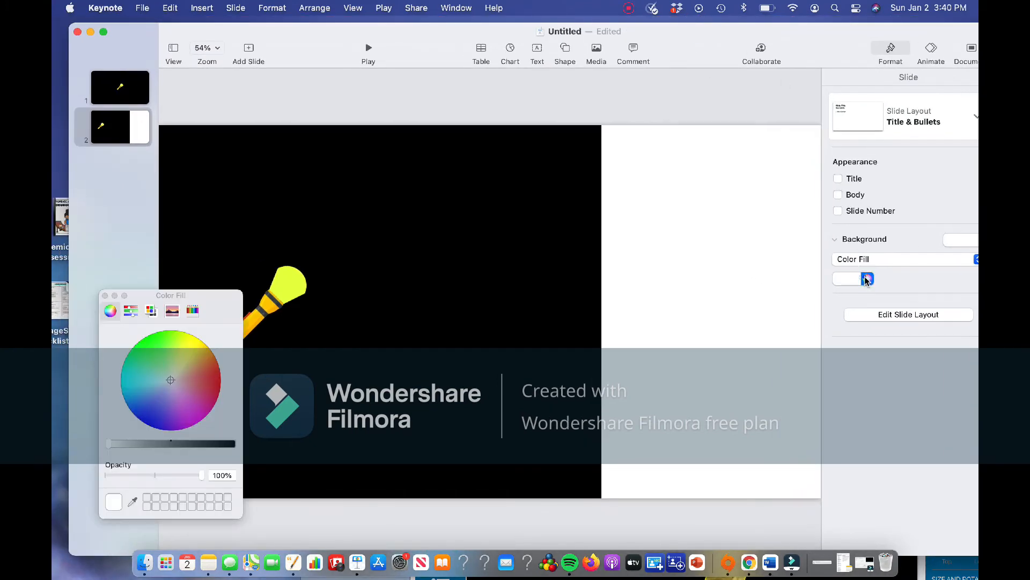
pyautogui.click(159, 344)
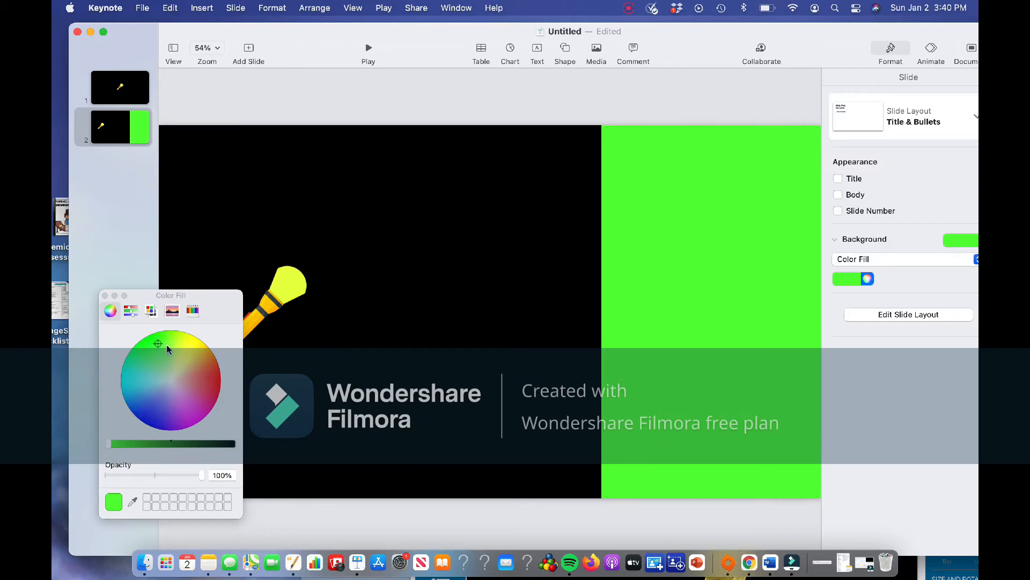
pyautogui.click(105, 296)
# Step: Ungroup the flashlight and light-beam shape on the first slide and deselect both objects
pyautogui.click(118, 95)
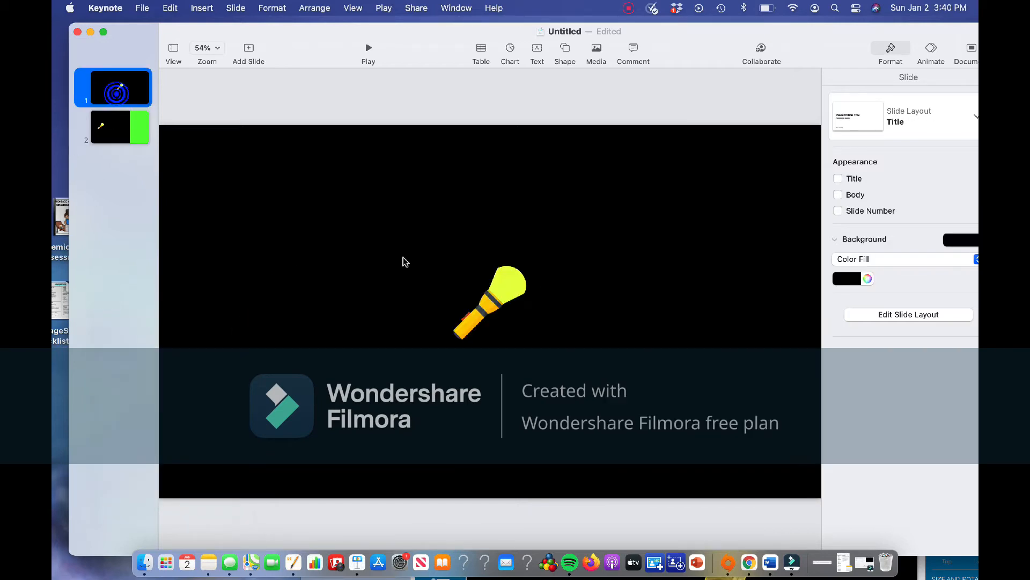
pyautogui.click(495, 301)
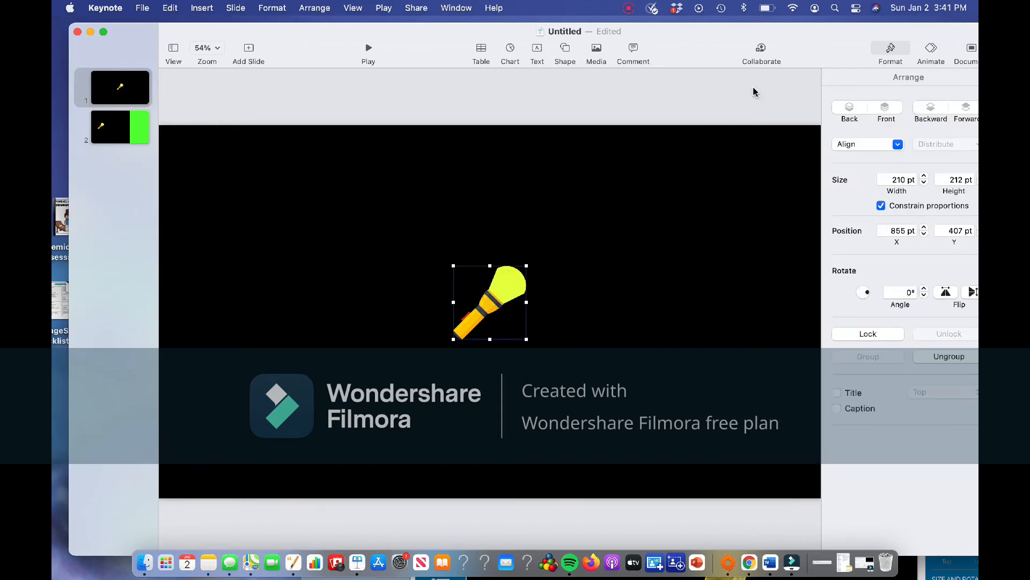
pyautogui.rightClick(501, 312)
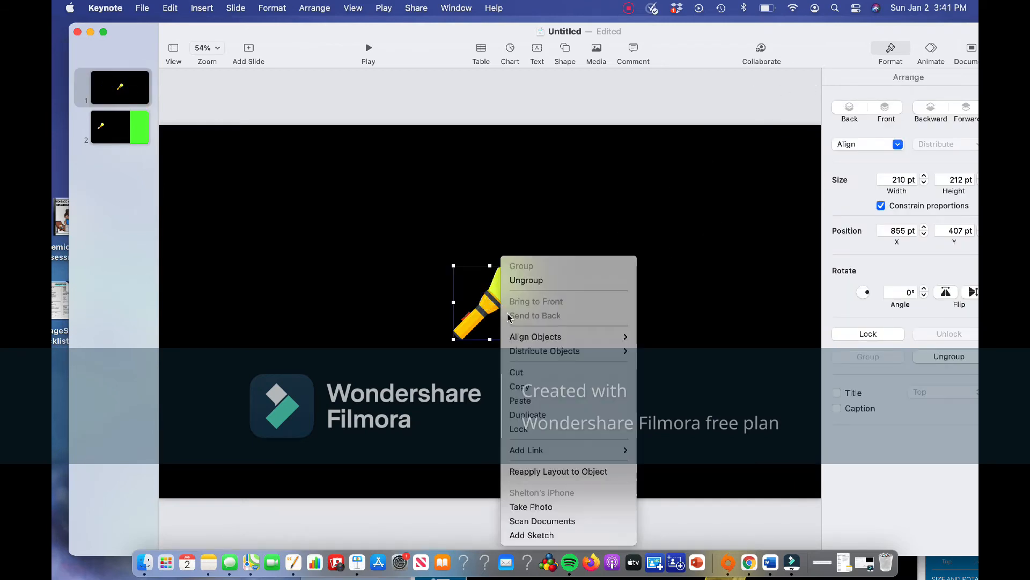
pyautogui.click(534, 283)
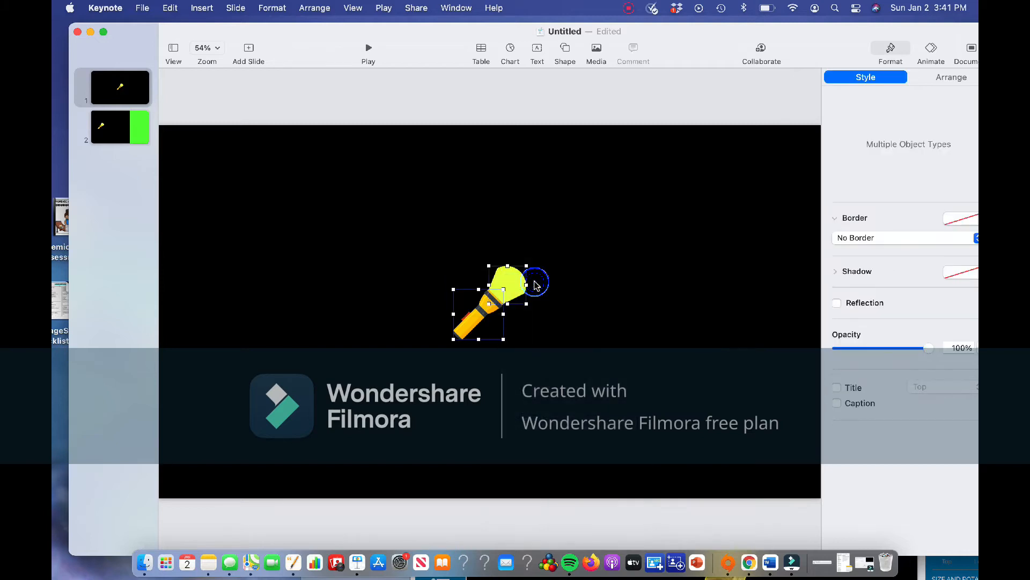
pyautogui.click(573, 119)
# Step: Move the flashlight on the first slide away from its light beam and copy the yellow beam shape
pyautogui.click(522, 279)
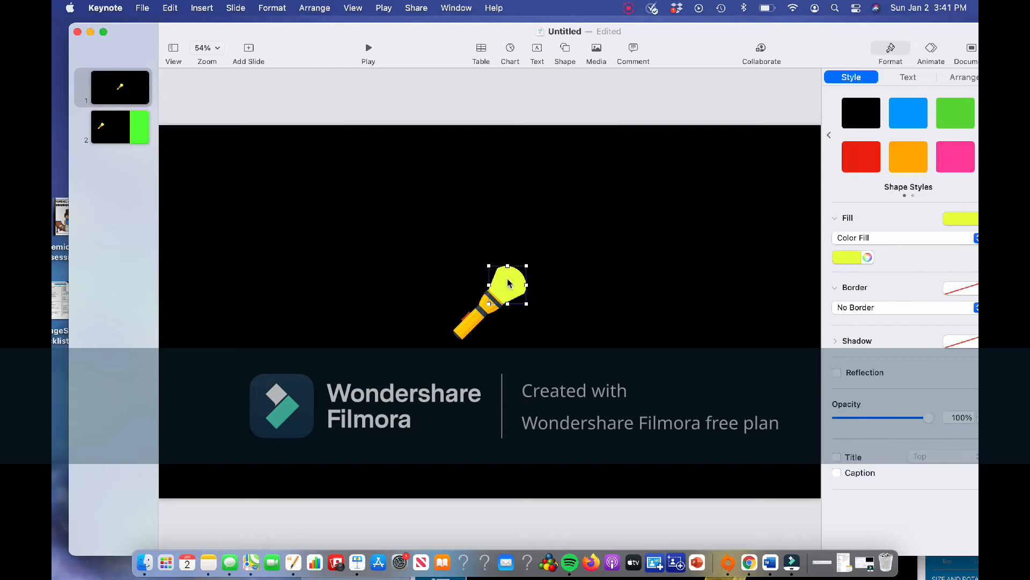
pyautogui.moveTo(478, 312); pyautogui.dragTo(191, 251)
pyautogui.rightClick(501, 290)
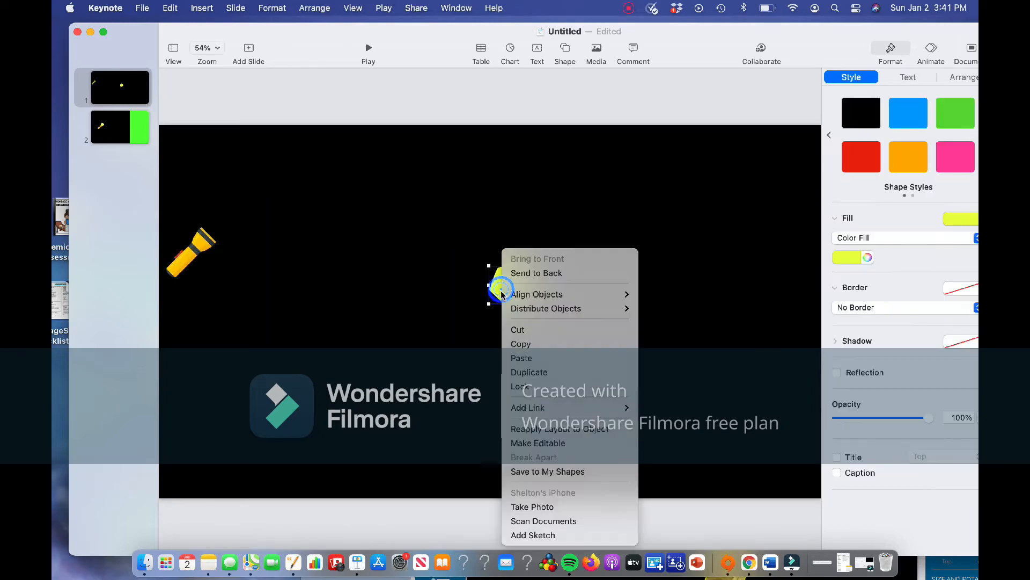
pyautogui.click(521, 343)
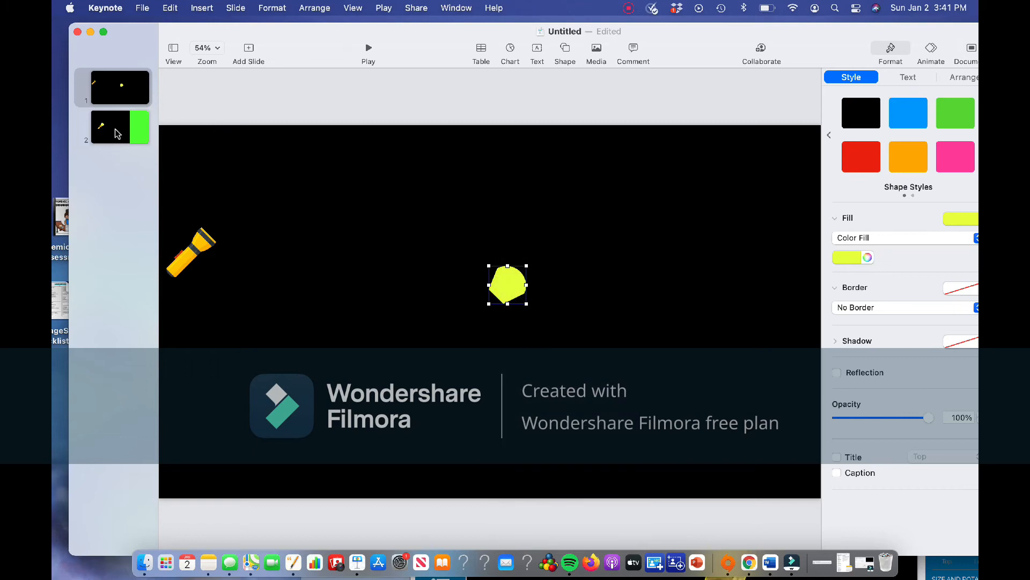
# Step: Paste the copied beam shape onto the second slide and place it on the black area beside the flashlight
pyautogui.click(118, 134)
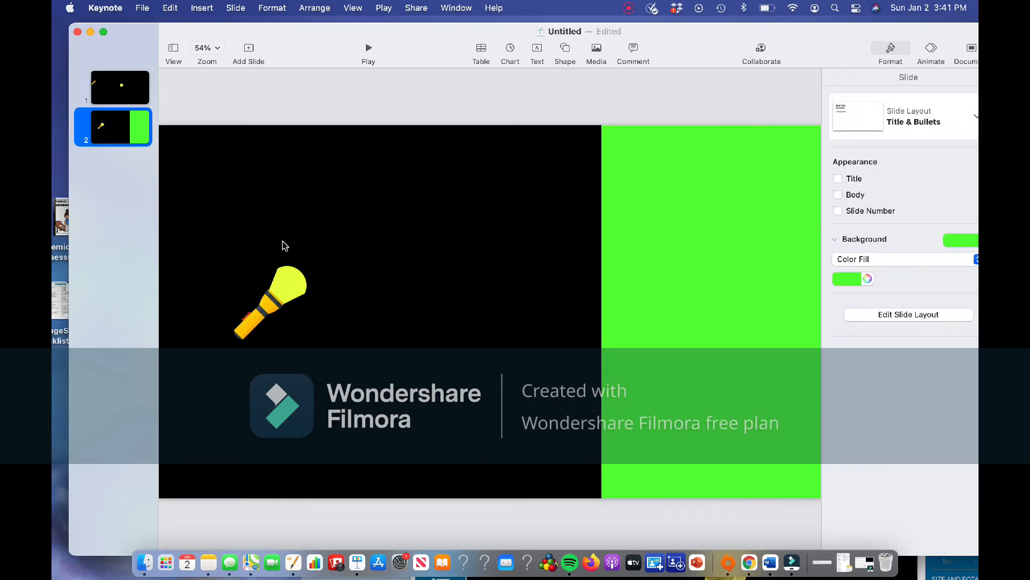
pyautogui.rightClick(410, 261)
pyautogui.click(443, 351)
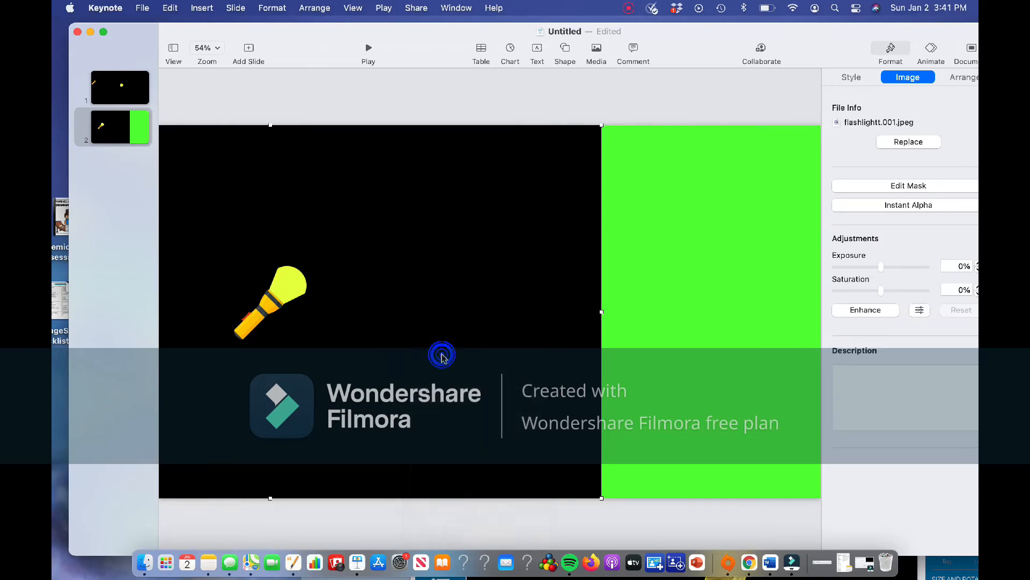
pyautogui.moveTo(511, 293); pyautogui.dragTo(416, 276)
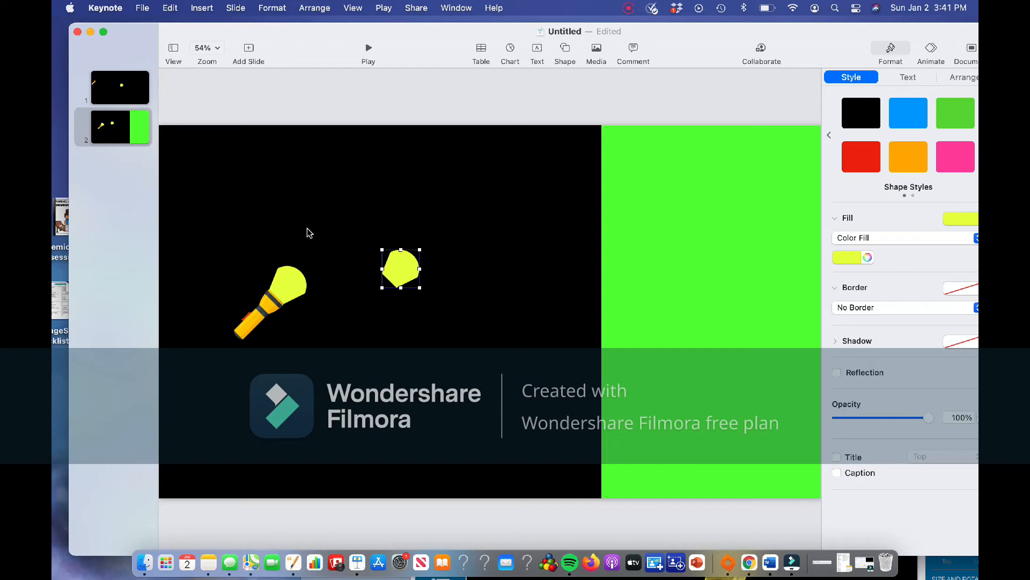
# Step: Make the yellow beam inside the flashlightt.001.jpeg image transparent with Instant Alpha
pyautogui.click(307, 212)
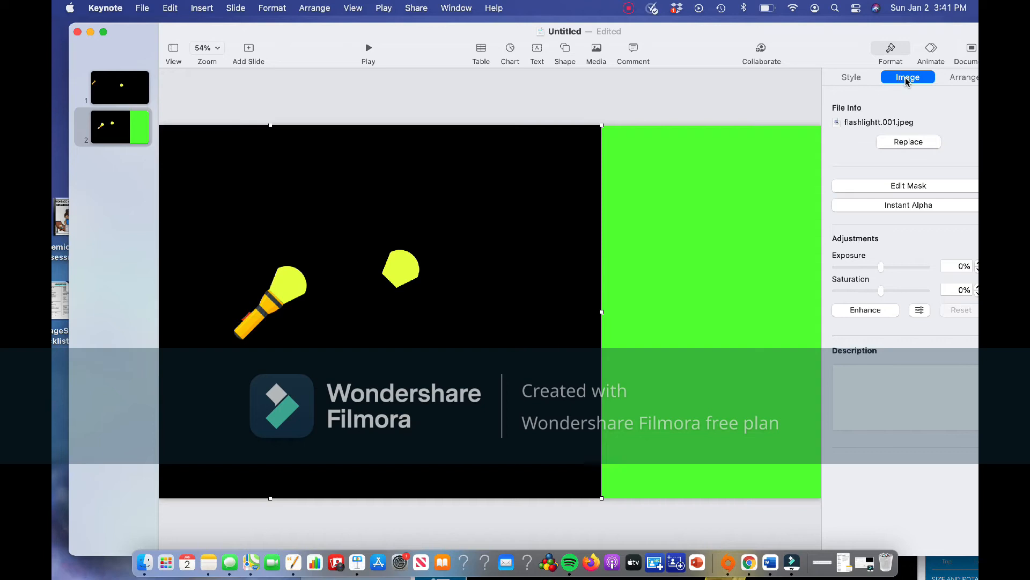
pyautogui.click(896, 206)
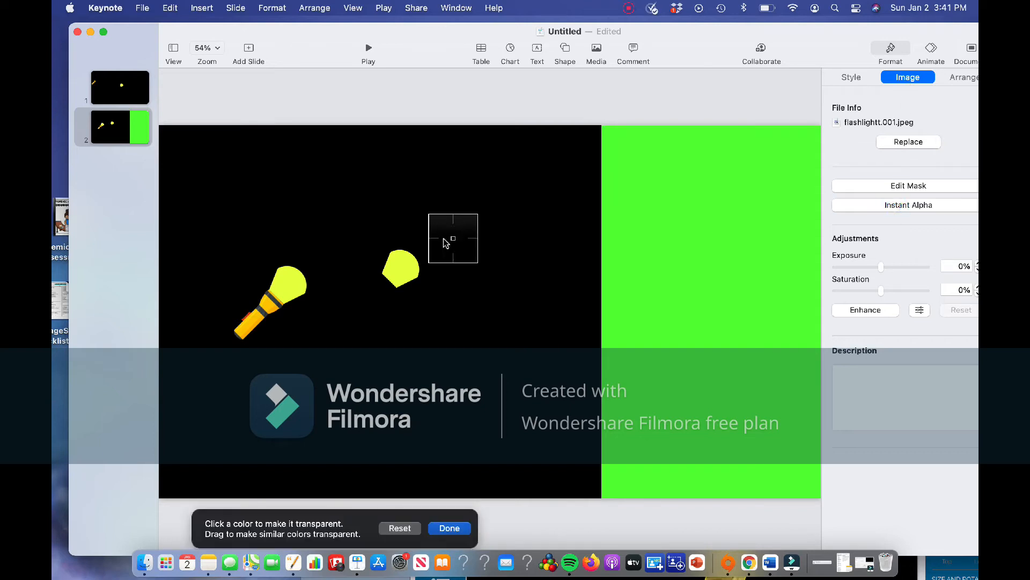
pyautogui.moveTo(282, 283); pyautogui.dragTo(362, 338)
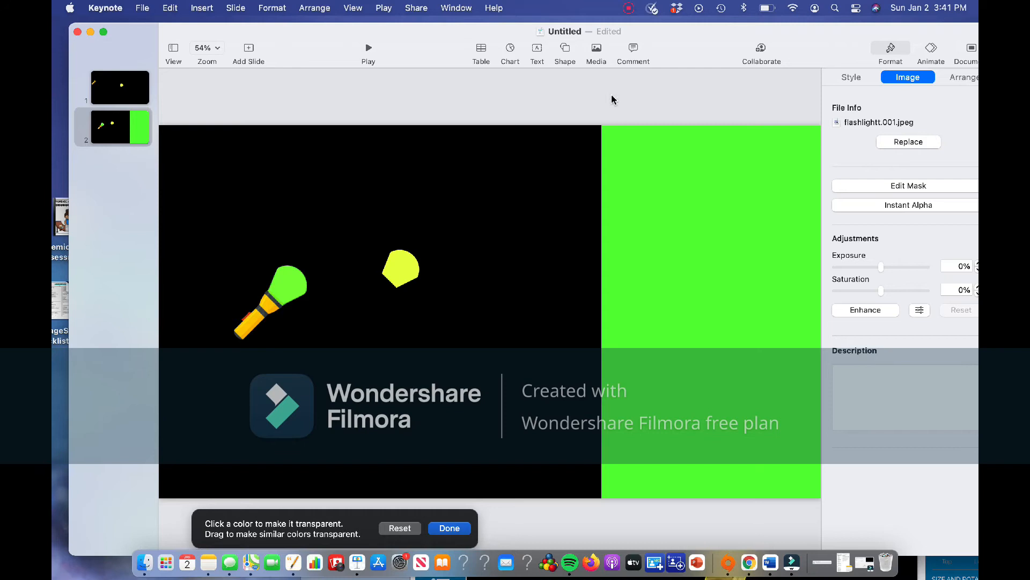
pyautogui.click(738, 102)
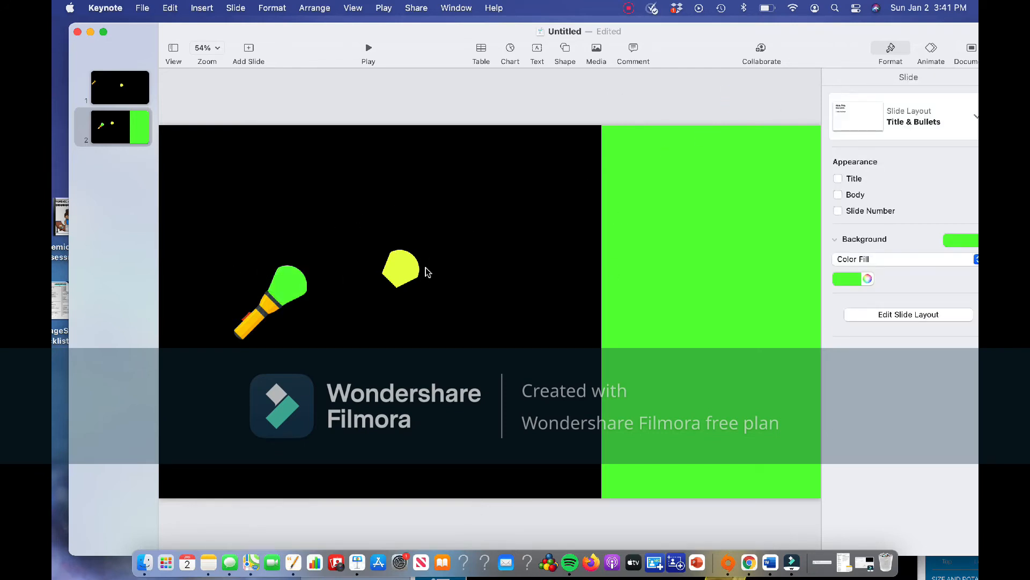
# Step: Place the pasted beam shape over the transparent beam area of the flashlight image and resize it to cover the opening completely
pyautogui.moveTo(408, 276); pyautogui.dragTo(297, 296)
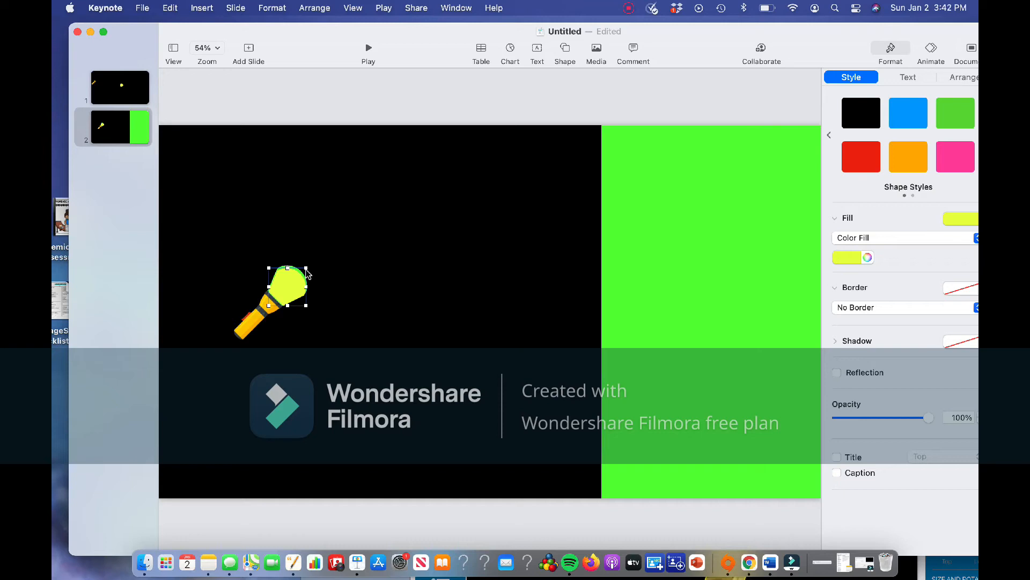
pyautogui.moveTo(307, 267); pyautogui.dragTo(308, 266)
pyautogui.moveTo(267, 306); pyautogui.dragTo(267, 307)
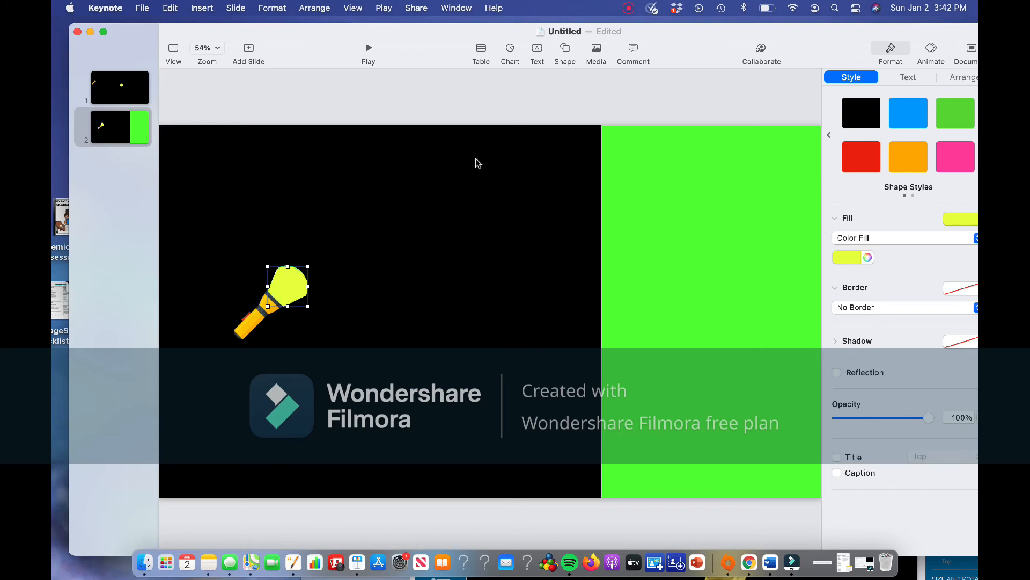
pyautogui.click(476, 117)
pyautogui.click(301, 283)
pyautogui.moveTo(308, 306); pyautogui.dragTo(266, 306)
pyautogui.click(403, 116)
# Step: Select the black flashlight image and the beam shape together and move both sideways until only a narrow green strip of the slide remains
pyautogui.click(289, 290)
pyautogui.keyDown('shift'); pyautogui.click(244, 326); pyautogui.keyUp('shift')
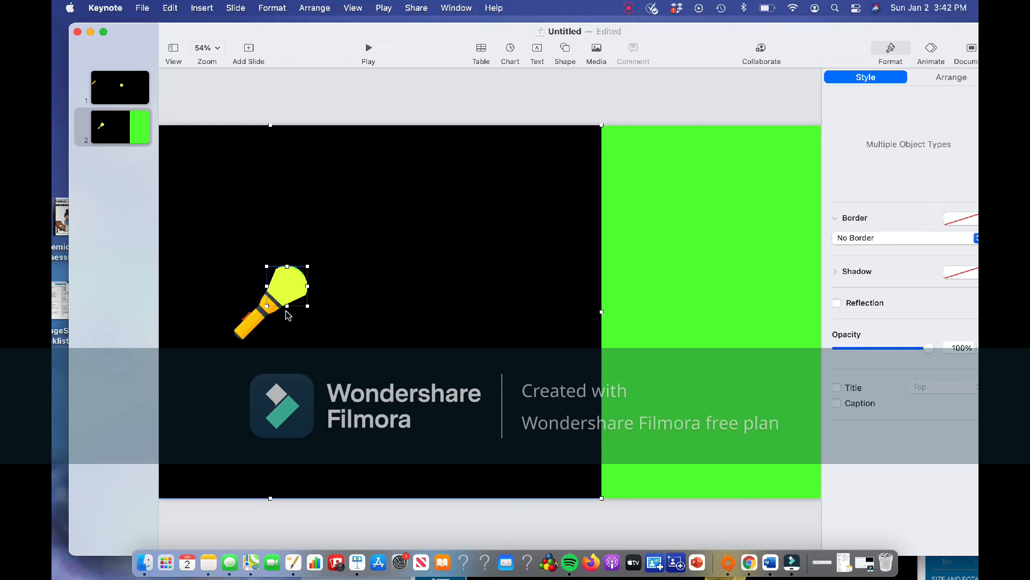
pyautogui.click(310, 268)
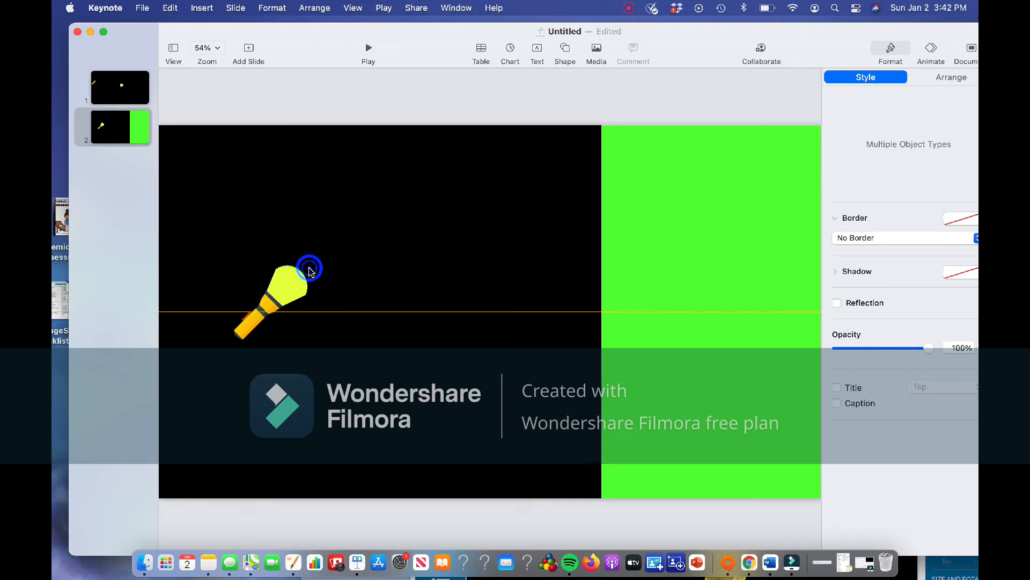
pyautogui.click(309, 265)
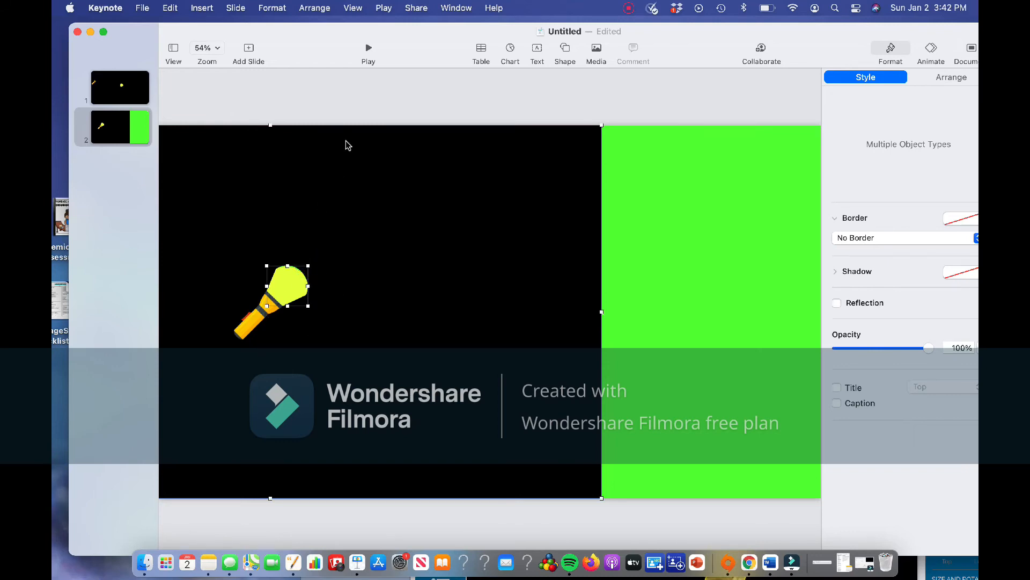
pyautogui.click(356, 85)
pyautogui.click(391, 234)
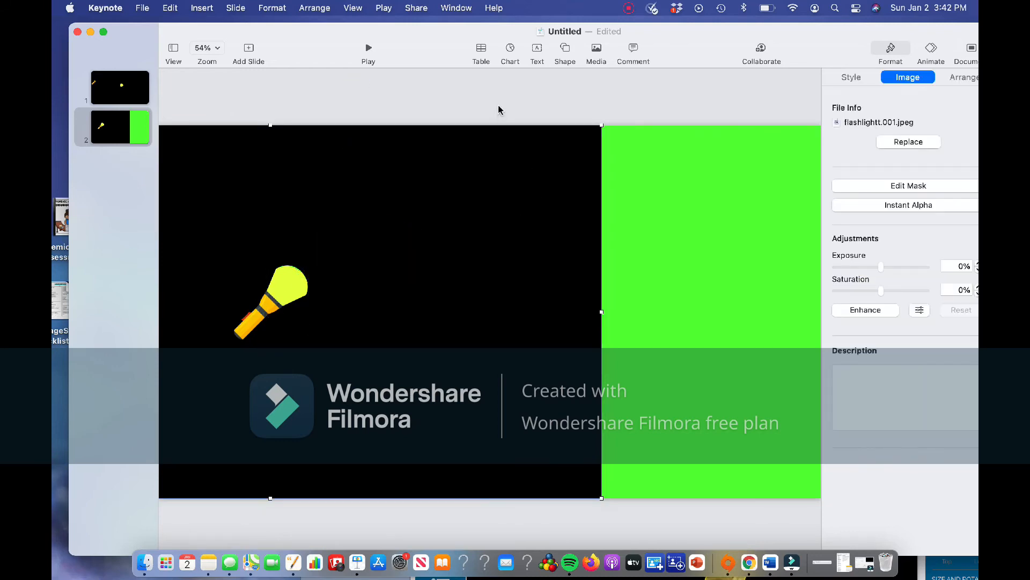
pyautogui.click(495, 221)
pyautogui.keyDown('shift'); pyautogui.click(293, 285); pyautogui.keyUp('shift')
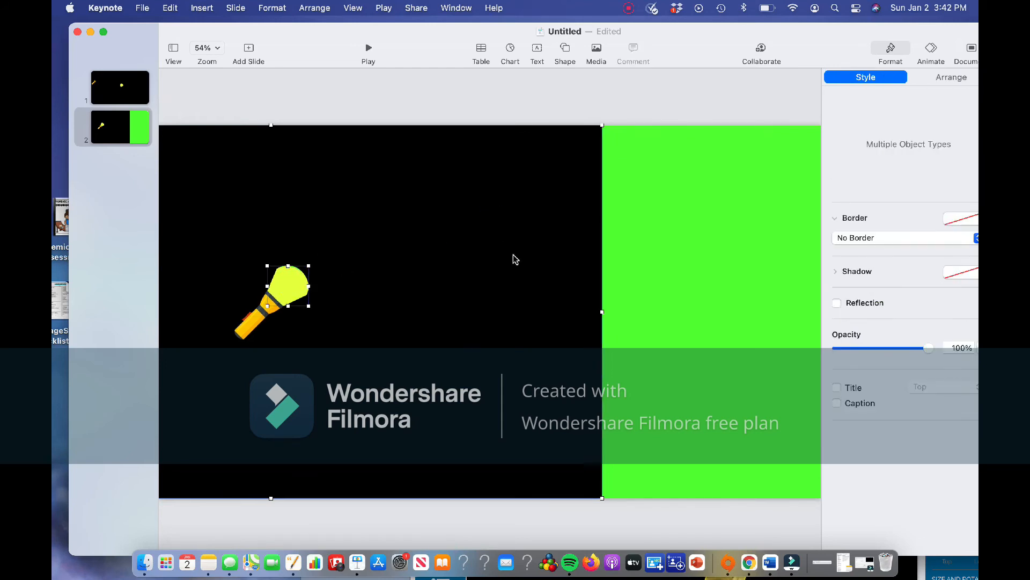
pyautogui.moveTo(514, 258); pyautogui.dragTo(726, 255)
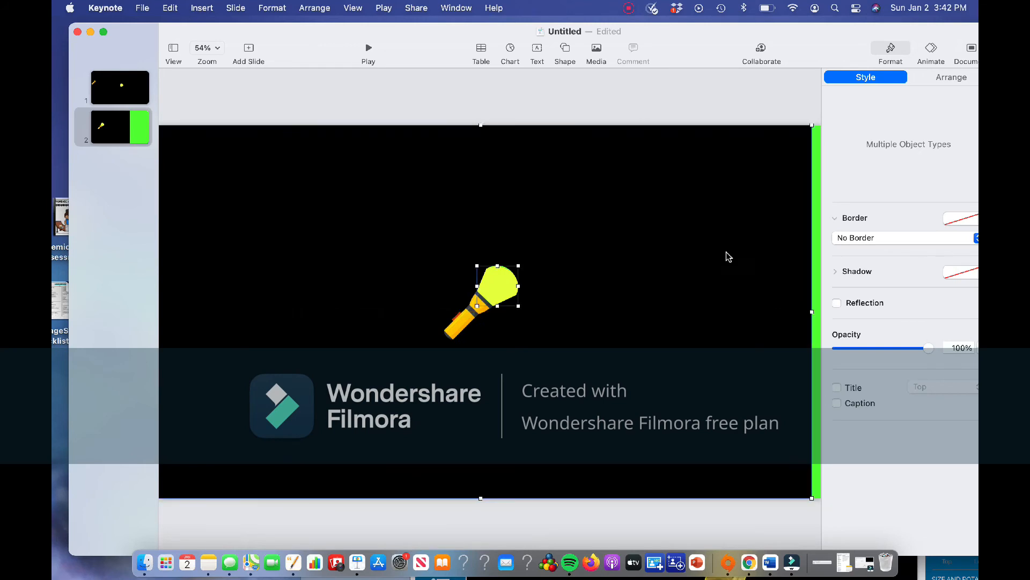
# Step: Set the opacity of the second slide's green background color to 0% and close the color picker
pyautogui.click(818, 279)
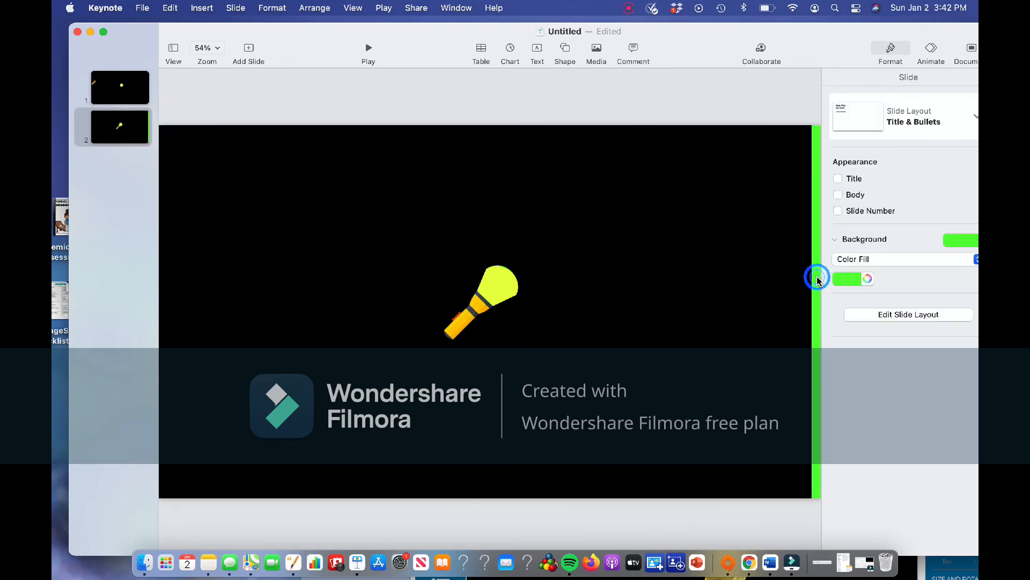
pyautogui.click(868, 278)
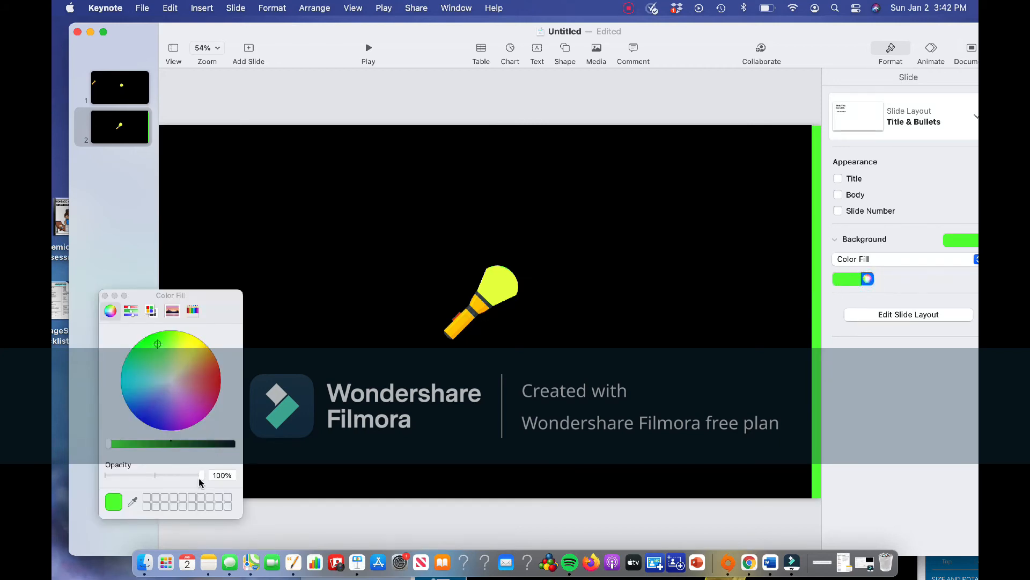
pyautogui.moveTo(205, 478); pyautogui.dragTo(96, 489)
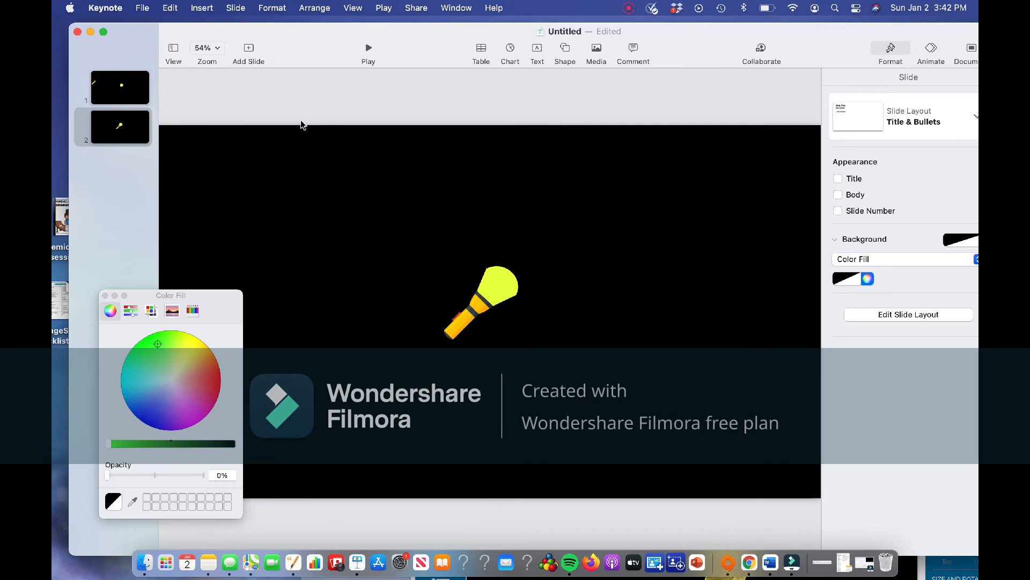
pyautogui.click(105, 296)
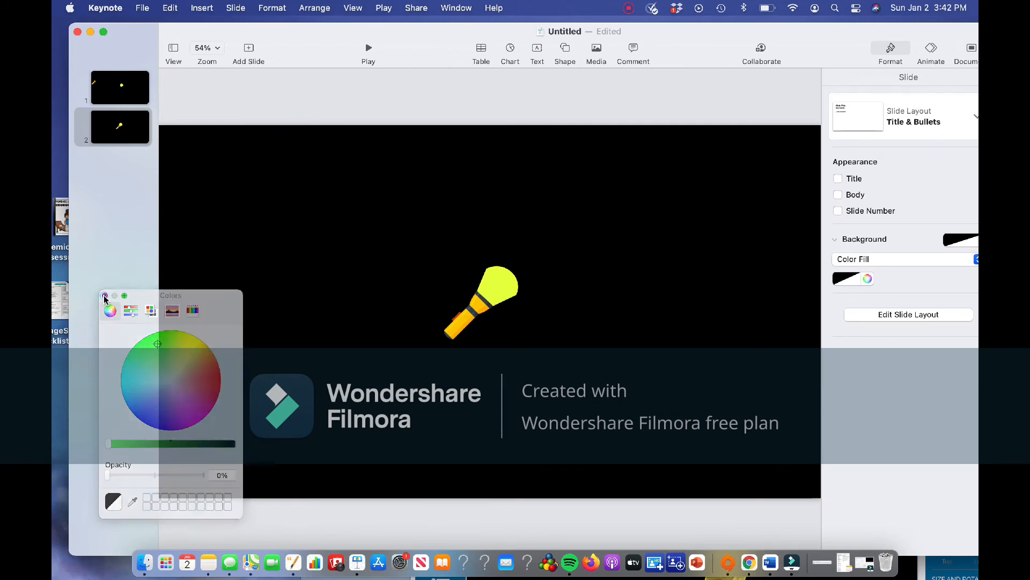
# Step: Set the yellow beam shape's fill color opacity to 62%, deselect it and close the color picker
pyautogui.click(503, 296)
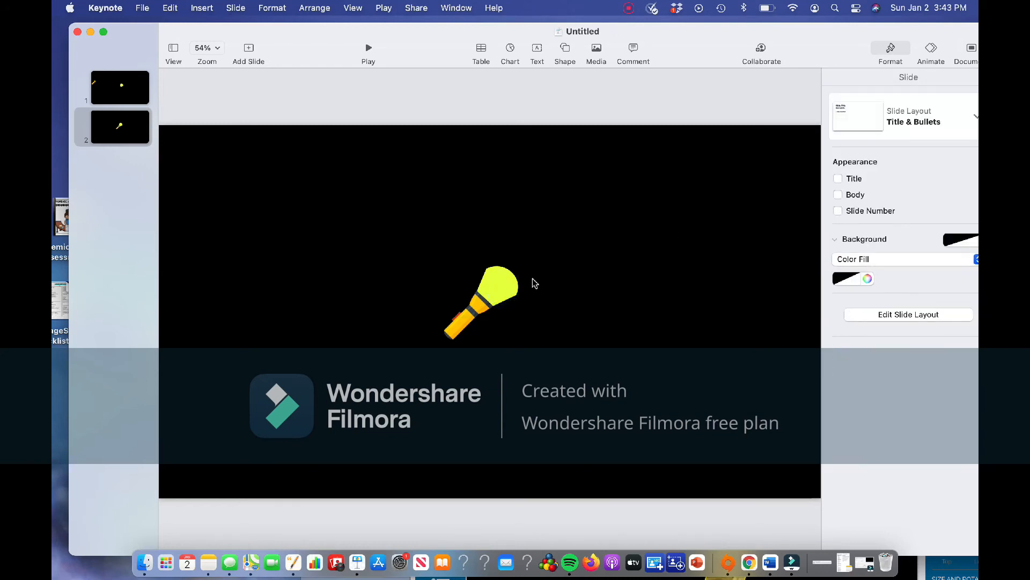
pyautogui.click(506, 290)
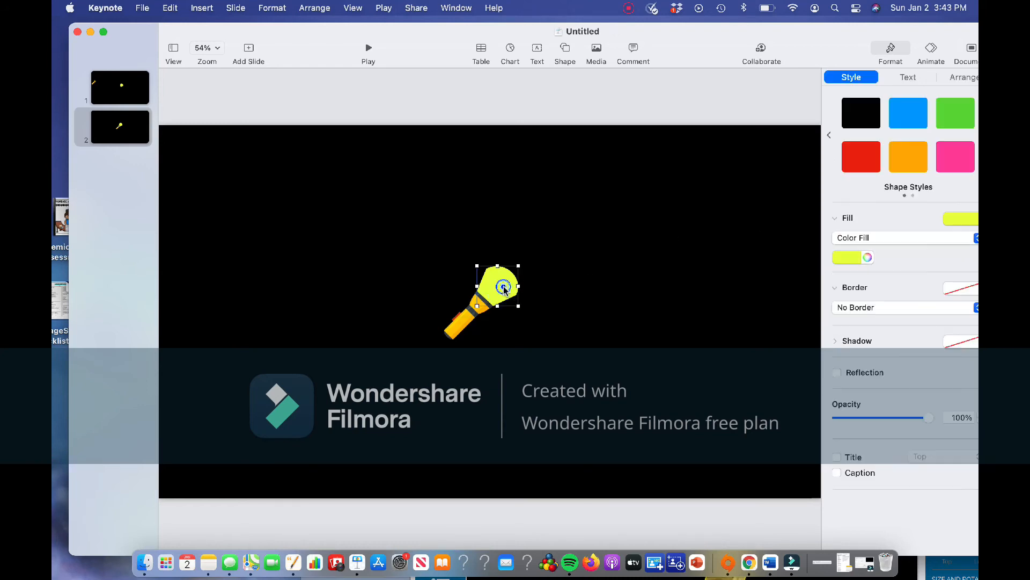
pyautogui.click(868, 258)
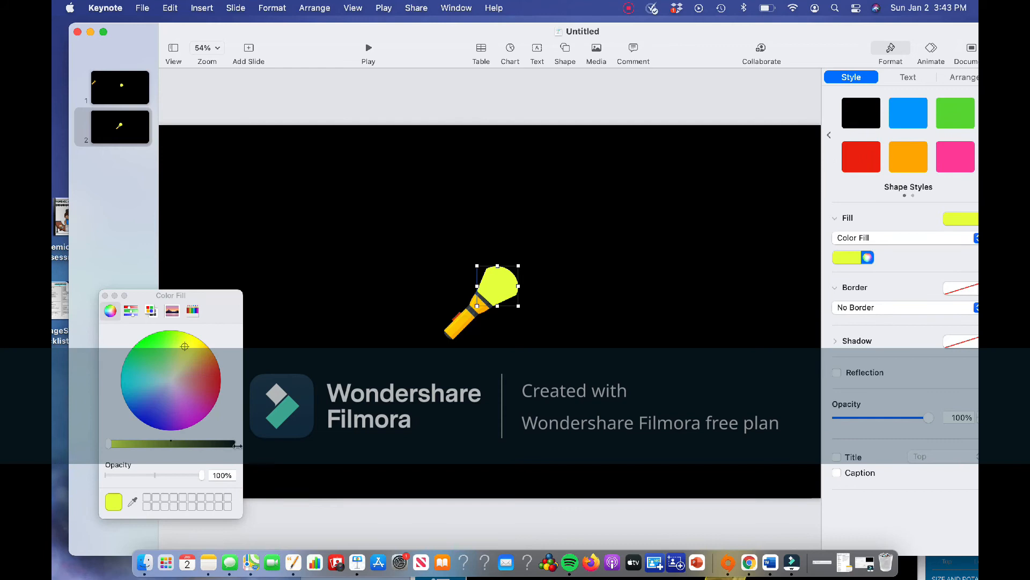
pyautogui.click(203, 476)
pyautogui.moveTo(197, 479); pyautogui.dragTo(168, 479)
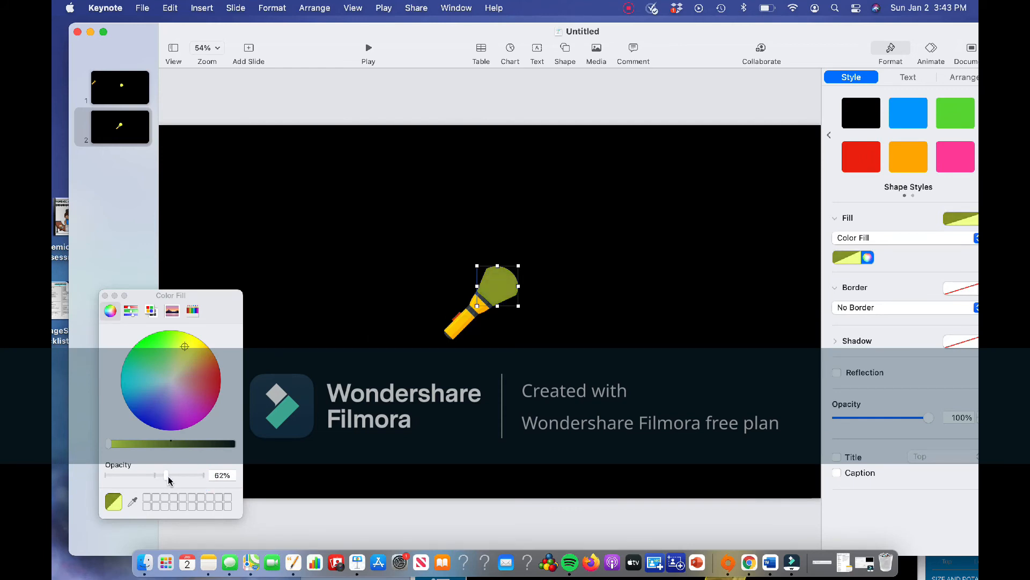
pyautogui.click(432, 104)
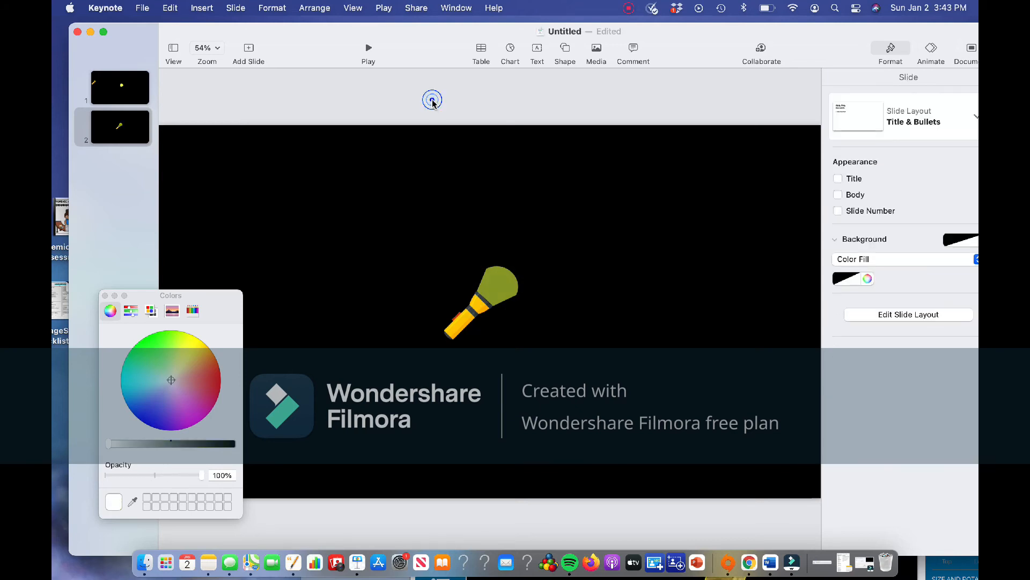
pyautogui.click(105, 296)
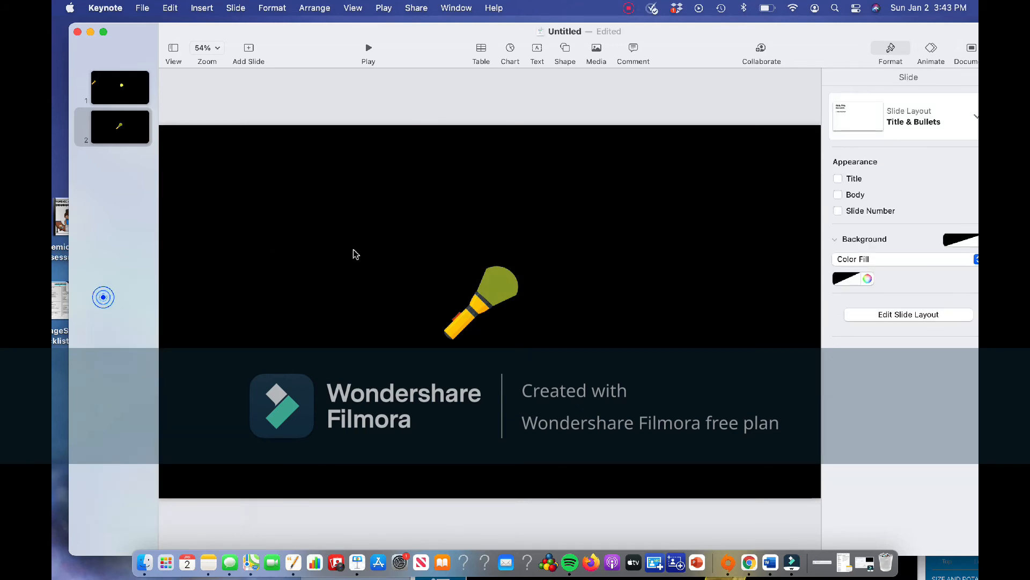
# Step: Set up an image export of slides 2 to 2 in PNG format with transparent backgrounds
pyautogui.click(143, 7)
pyautogui.moveTo(199, 180)
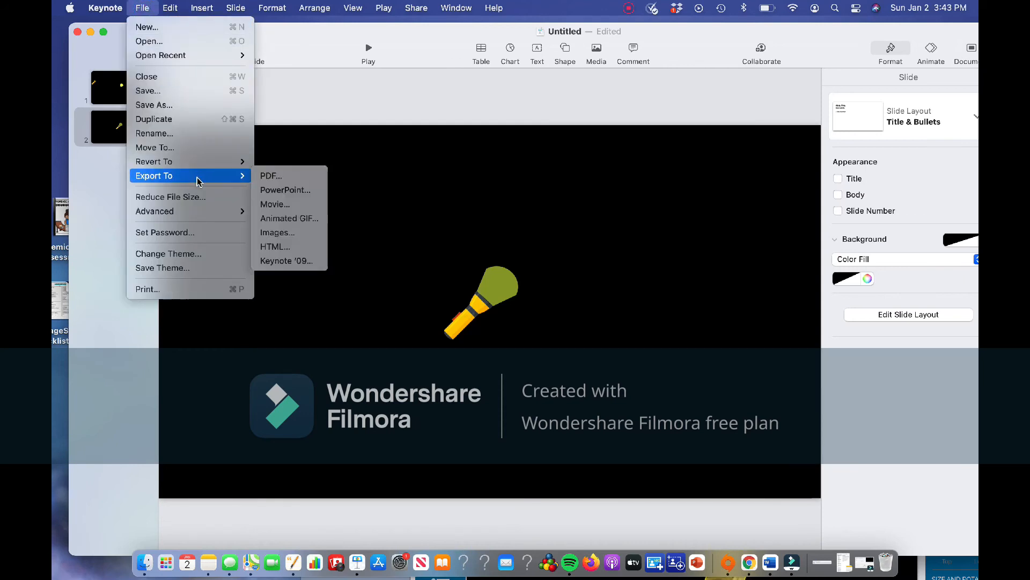
pyautogui.click(285, 237)
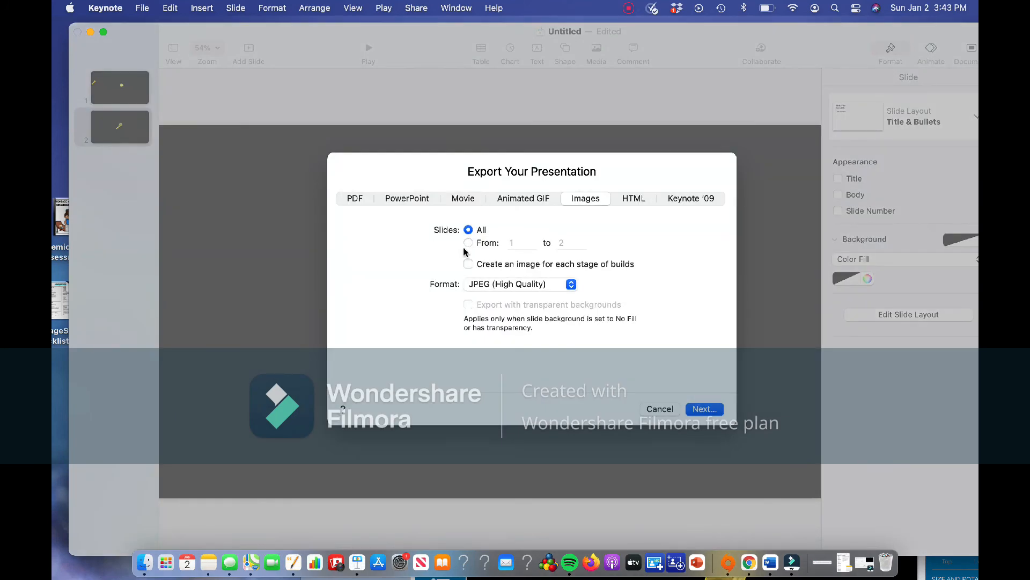
pyautogui.click(469, 243)
pyautogui.click(524, 244)
pyautogui.doubleClick(522, 245)
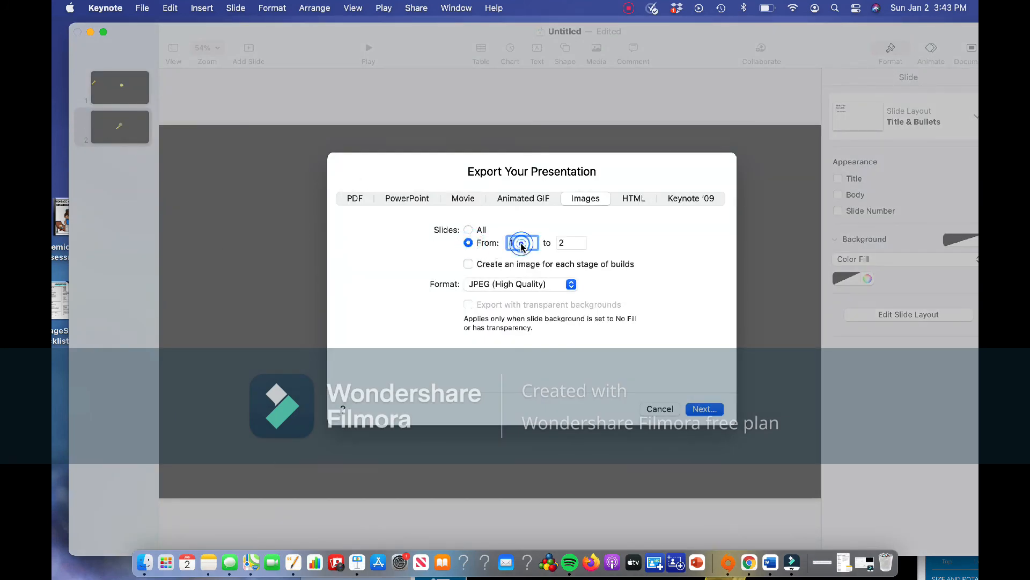
pyautogui.write('2')
pyautogui.click(514, 284)
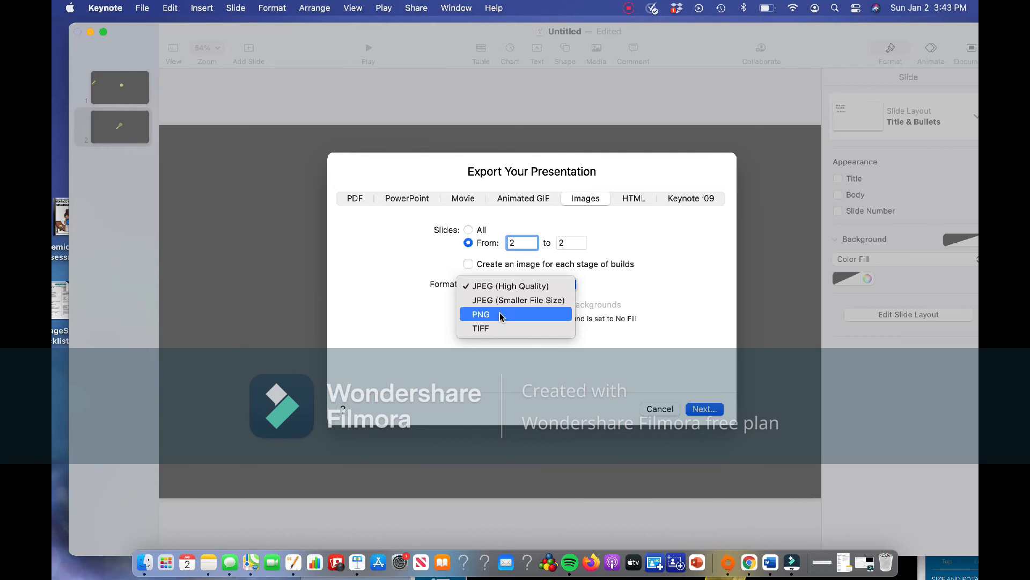
pyautogui.click(499, 315)
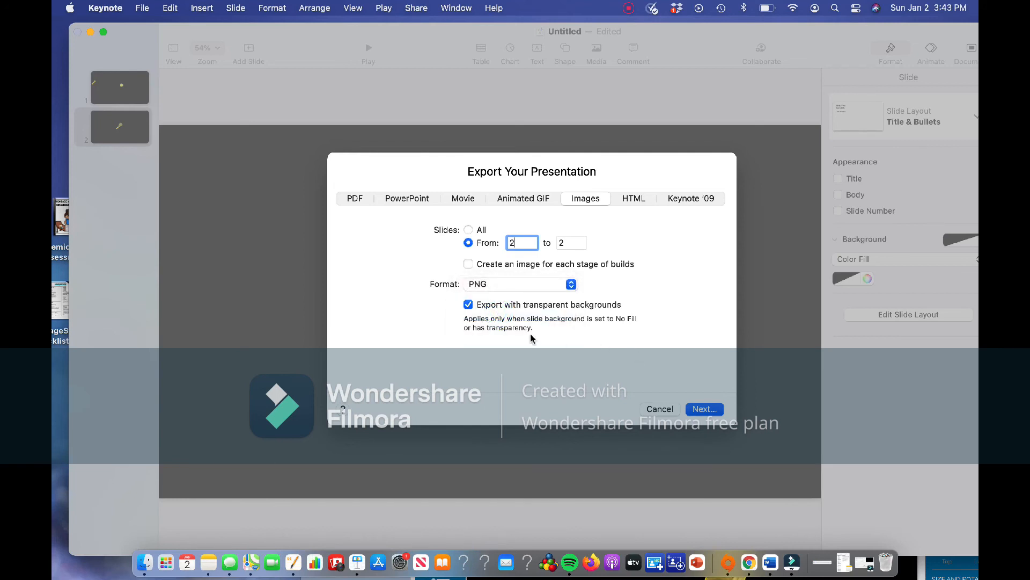
# Step: Export the slide image to the Documents folder under the name thisflashlight
pyautogui.click(705, 409)
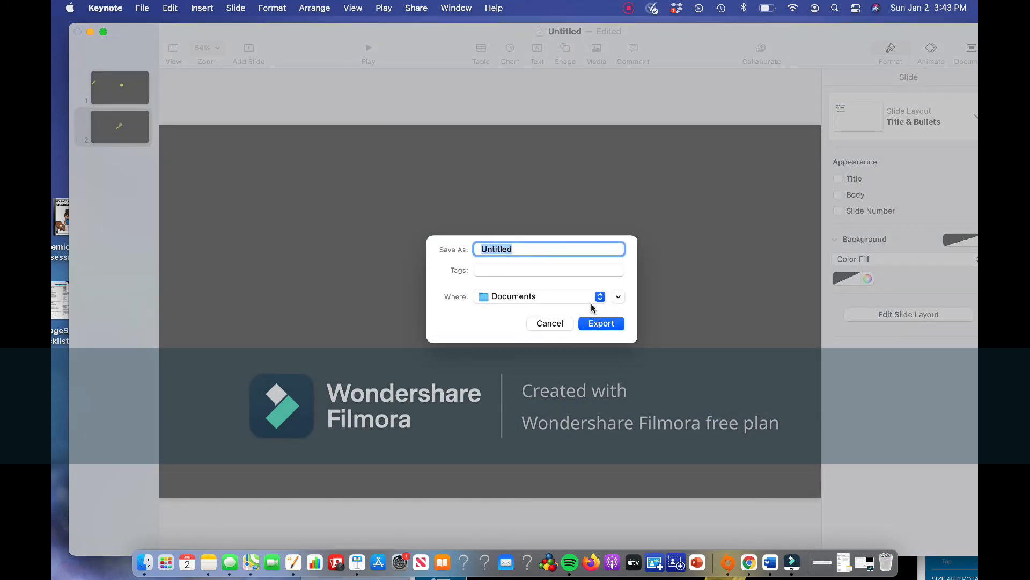
pyautogui.write('thisflashlight')
pyautogui.press('Return')
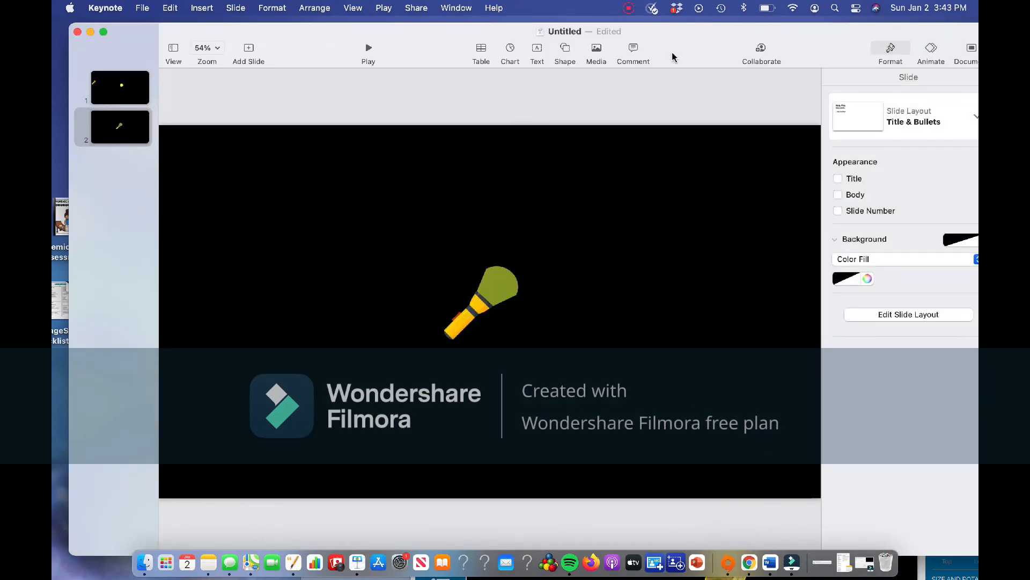
# Step: Switch to the Boom Cards deck in Chrome and reposition the existing flashlight image on the template card
pyautogui.moveTo(673, 53); pyautogui.dragTo(942, 49)
pyautogui.moveTo(330, 283); pyautogui.dragTo(129, 48)
pyautogui.click(382, 301)
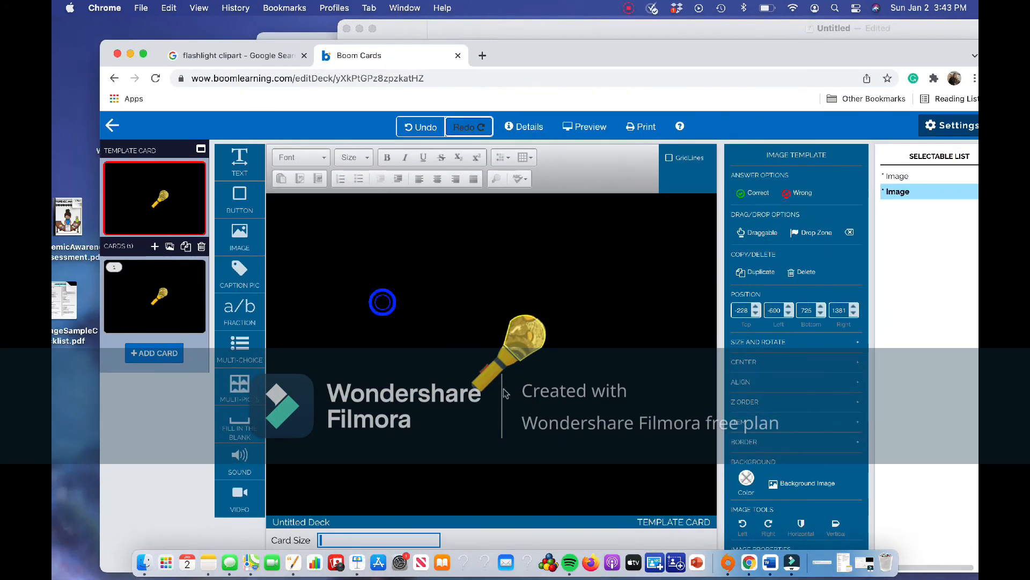
pyautogui.click(499, 368)
pyautogui.moveTo(539, 301); pyautogui.dragTo(493, 325)
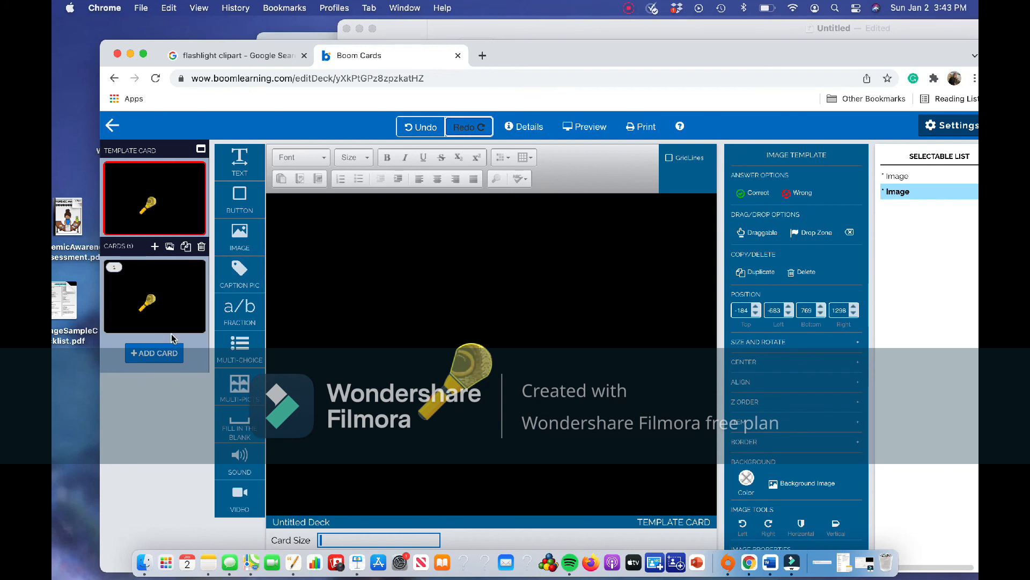
# Step: Add a second card to the deck and delete the old flashlight image from the template card
pyautogui.click(161, 354)
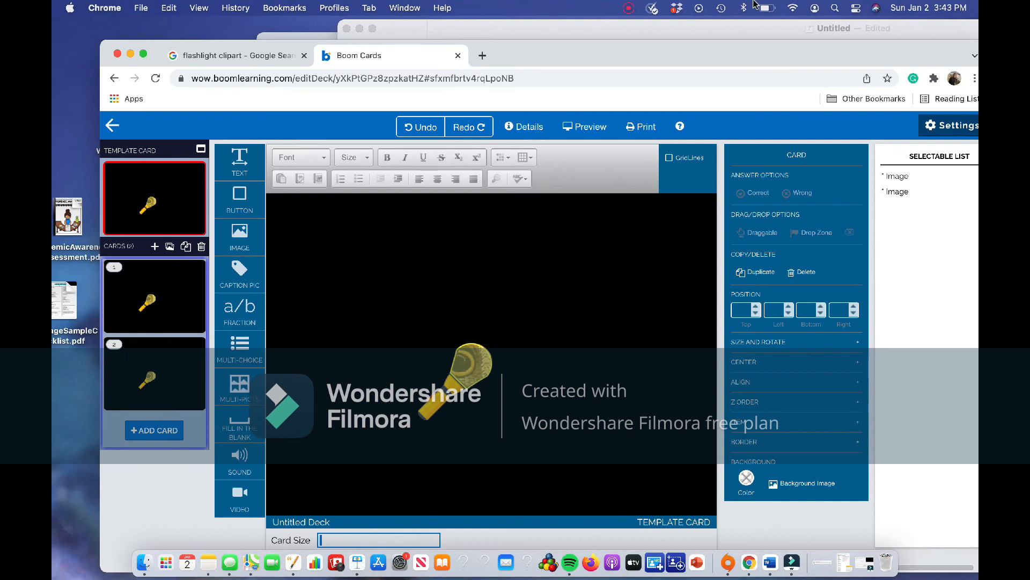
pyautogui.click(444, 308)
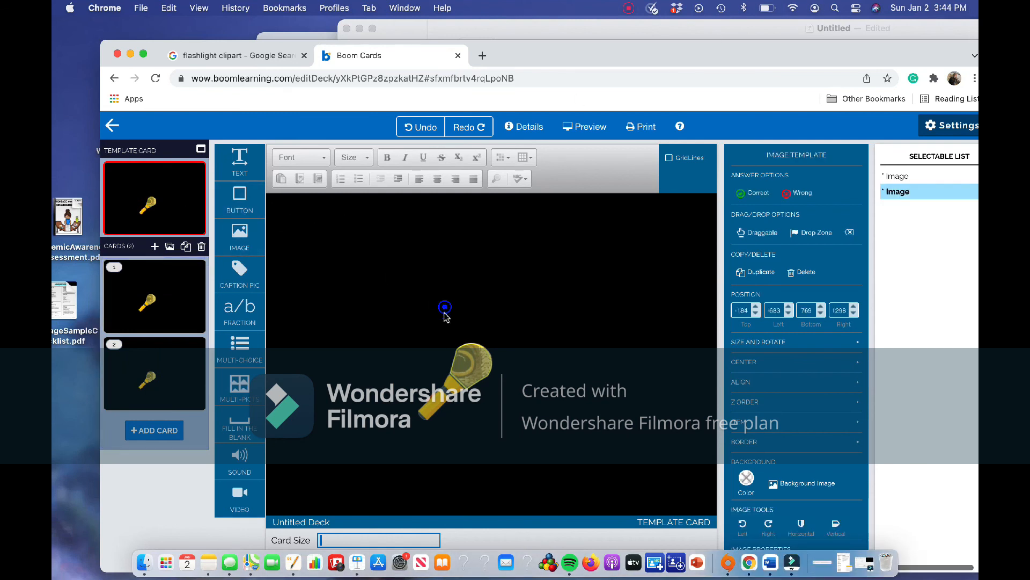
pyautogui.click(795, 273)
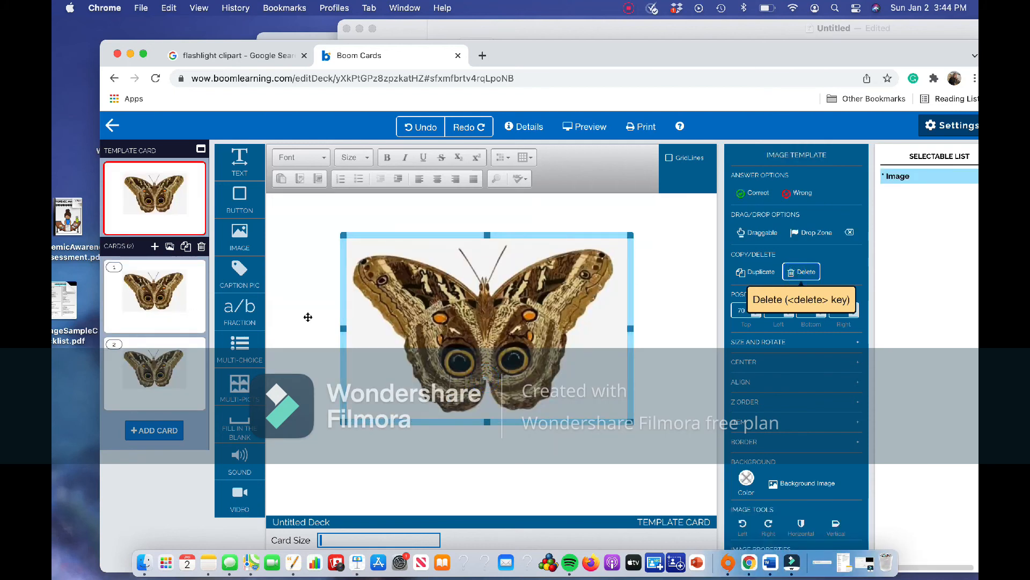